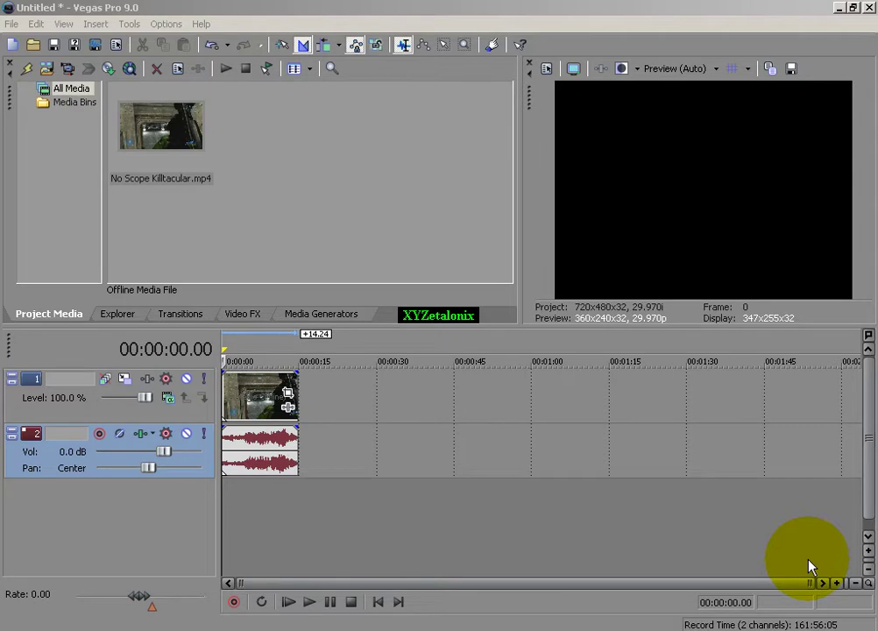
# Cut the first frame of the No Scope Killtacular.mp4 clip, paste it repeatedly, and place the remaining clip after the copies.
pyautogui.click(378, 602)
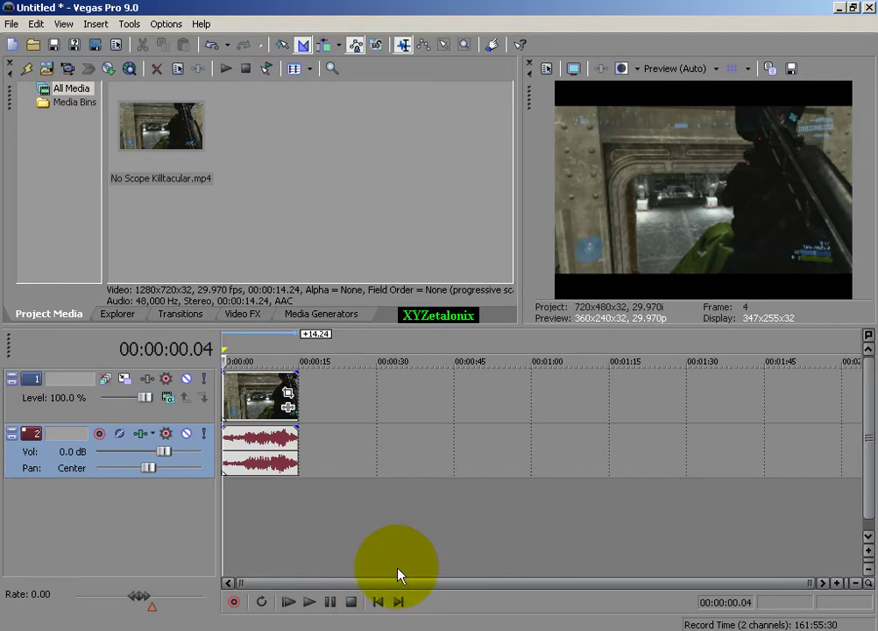
pyautogui.scroll(5, 396, 573)
pyautogui.press('space')
pyautogui.click(377, 602)
pyautogui.click(376, 602)
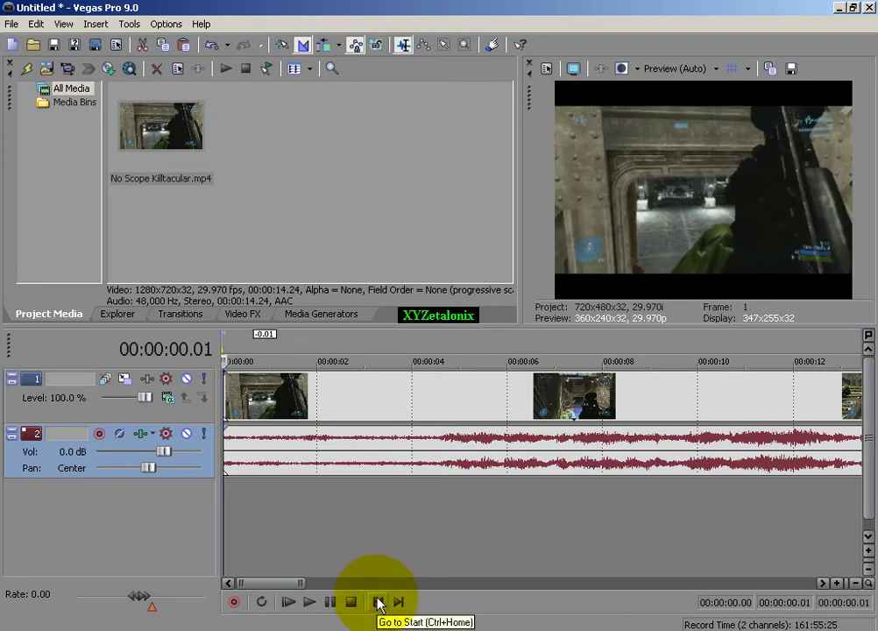
pyautogui.press('space')
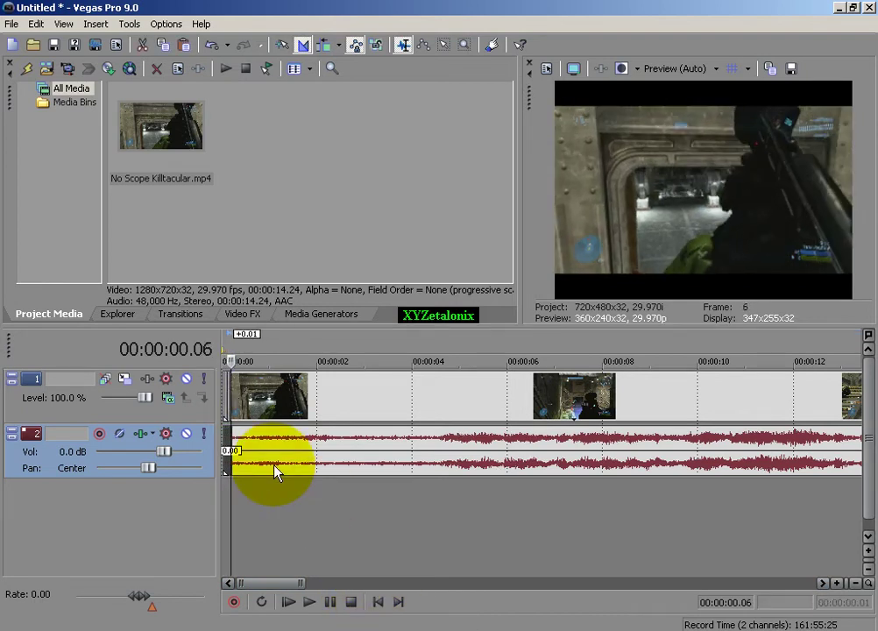
pyautogui.scroll(5, 277, 411)
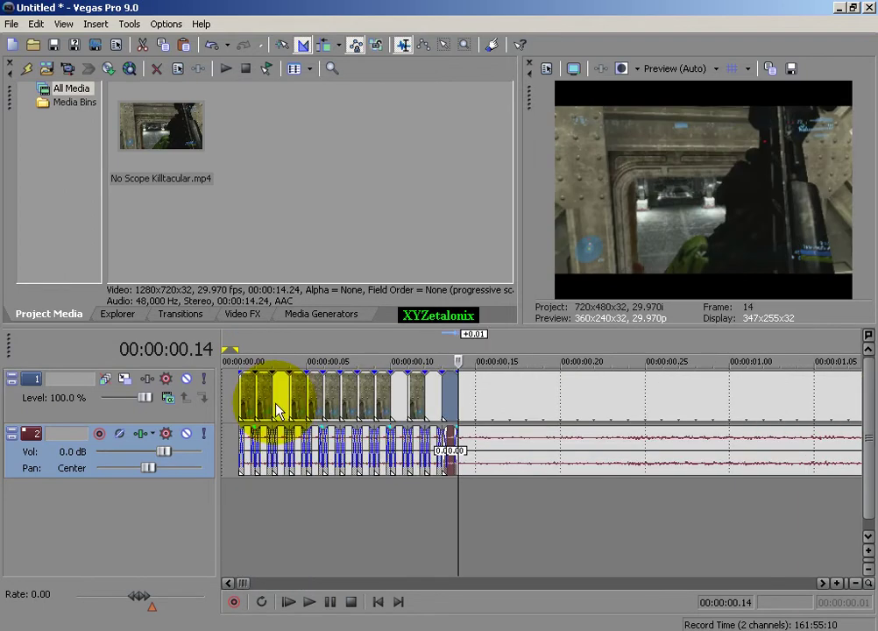
pyautogui.moveTo(510, 406); pyautogui.dragTo(603, 394)
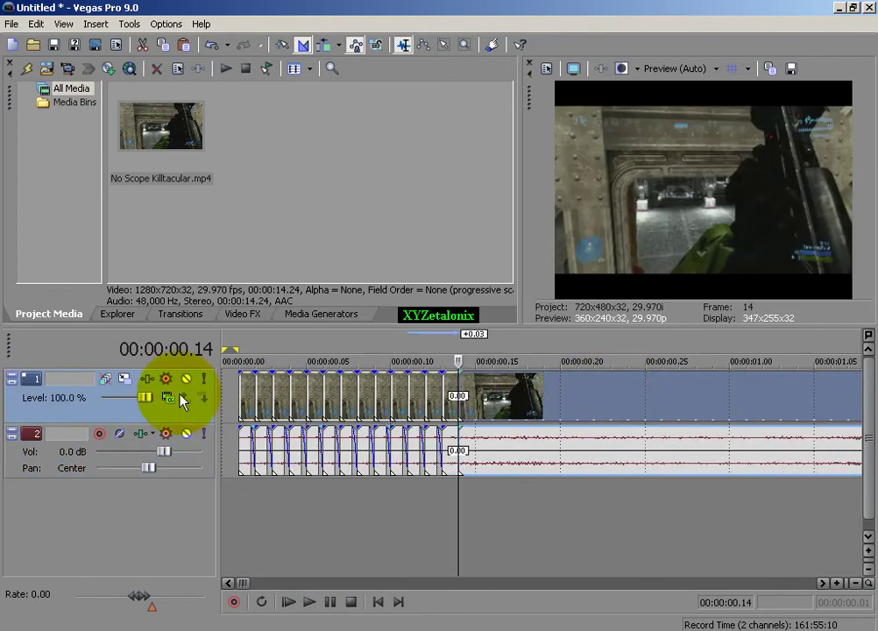
# Play back the repeated-frame section several times from the start of the timeline.
pyautogui.click(240, 392)
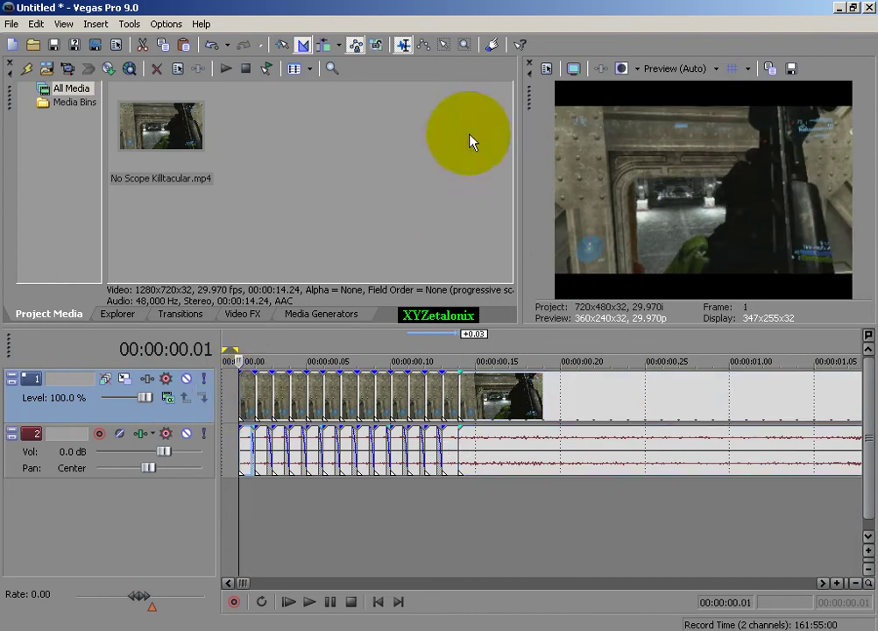
pyautogui.press('space')
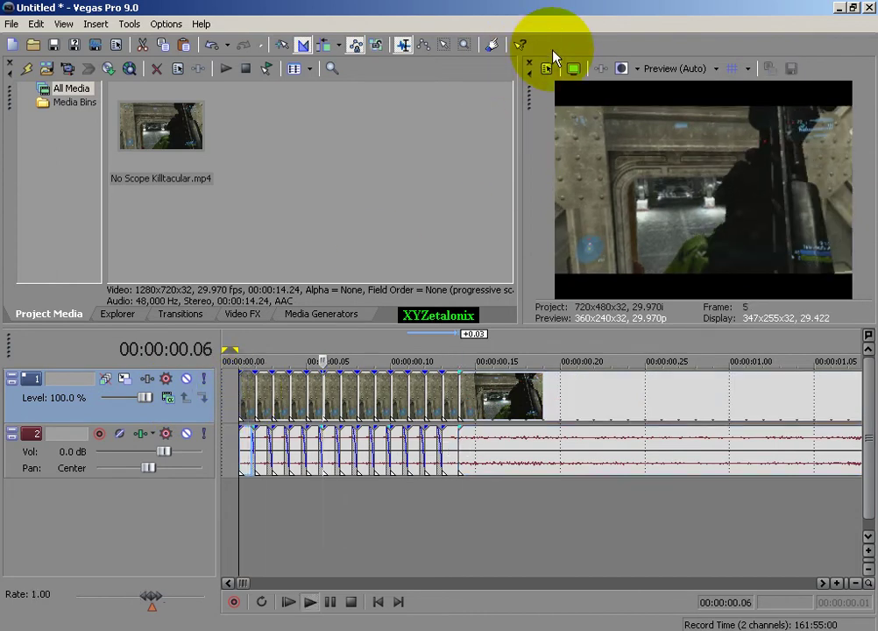
pyautogui.press('space')
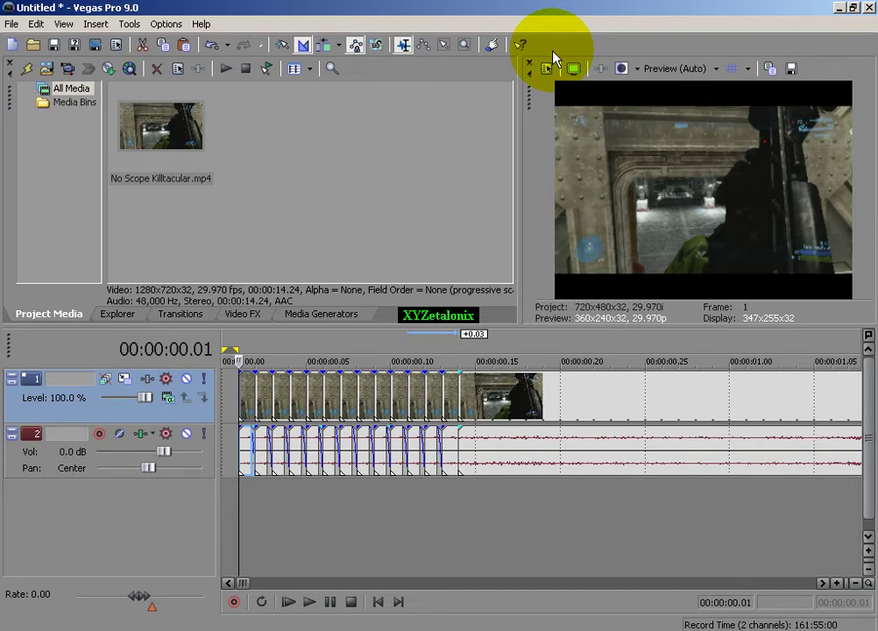
pyautogui.press('space')
pyautogui.press('space')
pyautogui.press('space')
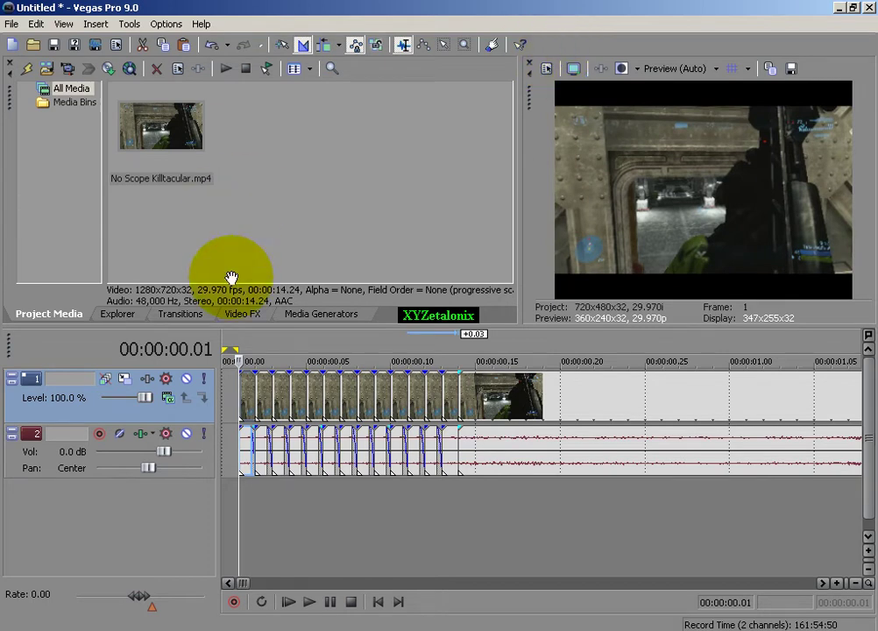
pyautogui.moveTo(225, 382); pyautogui.dragTo(235, 470)
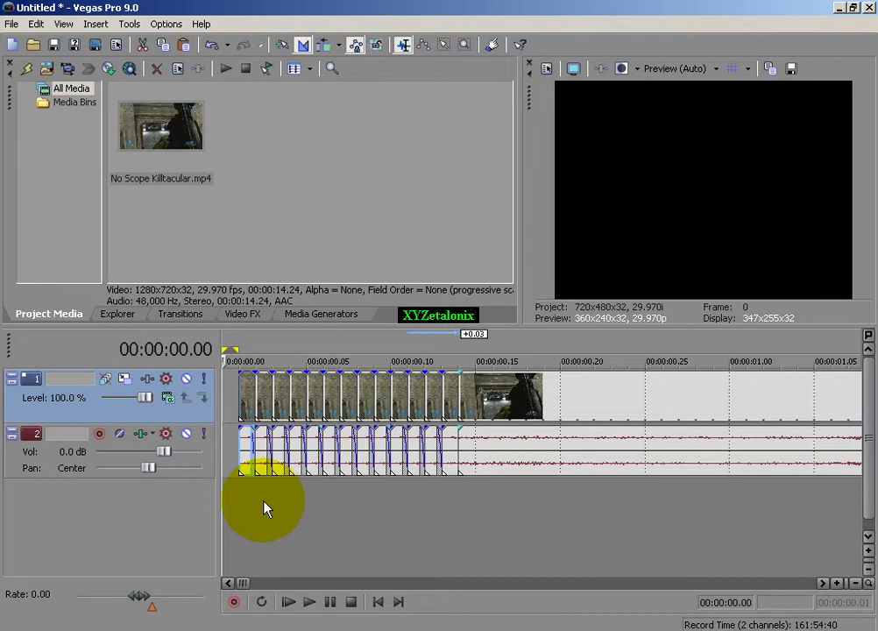
pyautogui.press('space')
pyautogui.press('space')
pyautogui.press('space')
pyautogui.press('space')
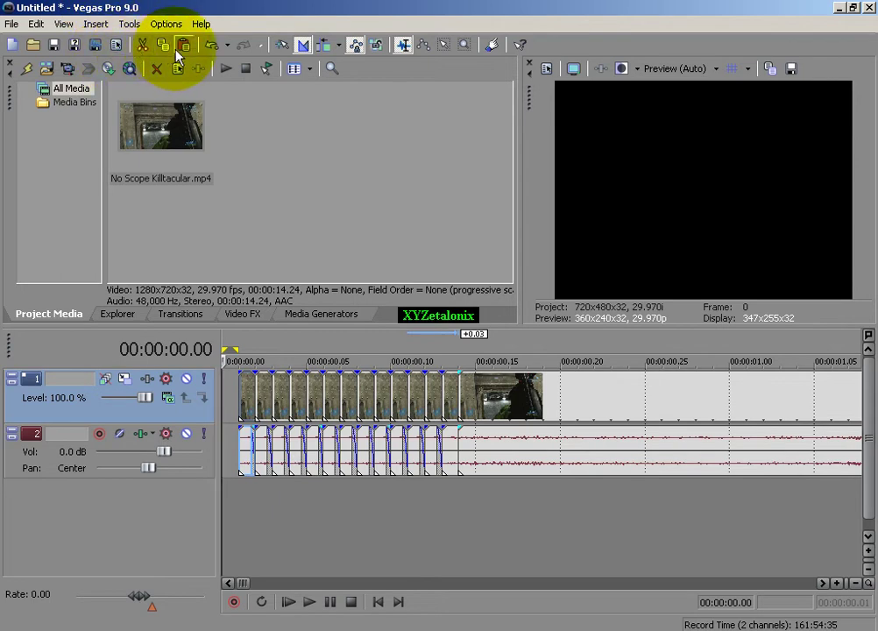
# Undo the moves, pastes and cut to restore the original clip on the timeline.
pyautogui.click(226, 45)
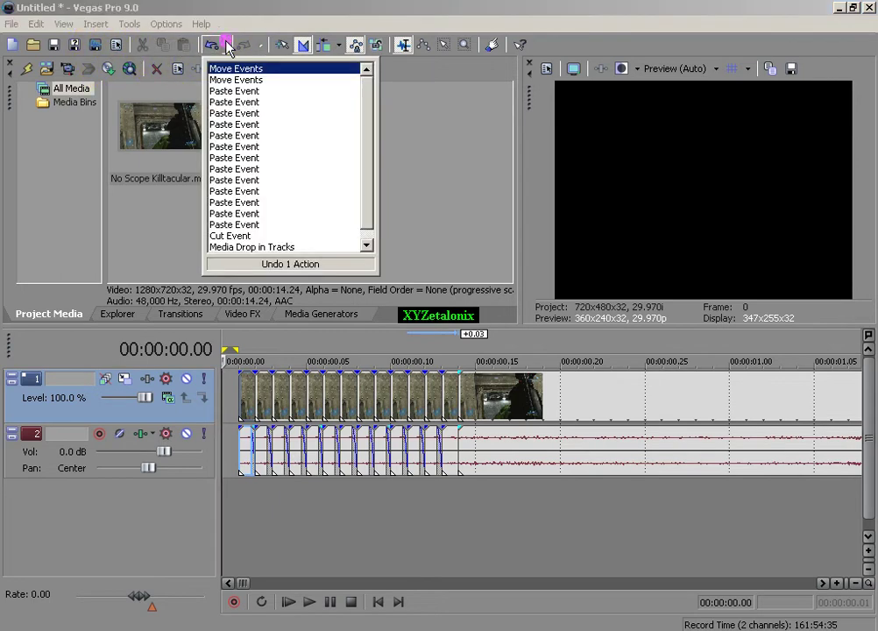
pyautogui.click(255, 242)
pyautogui.click(274, 468)
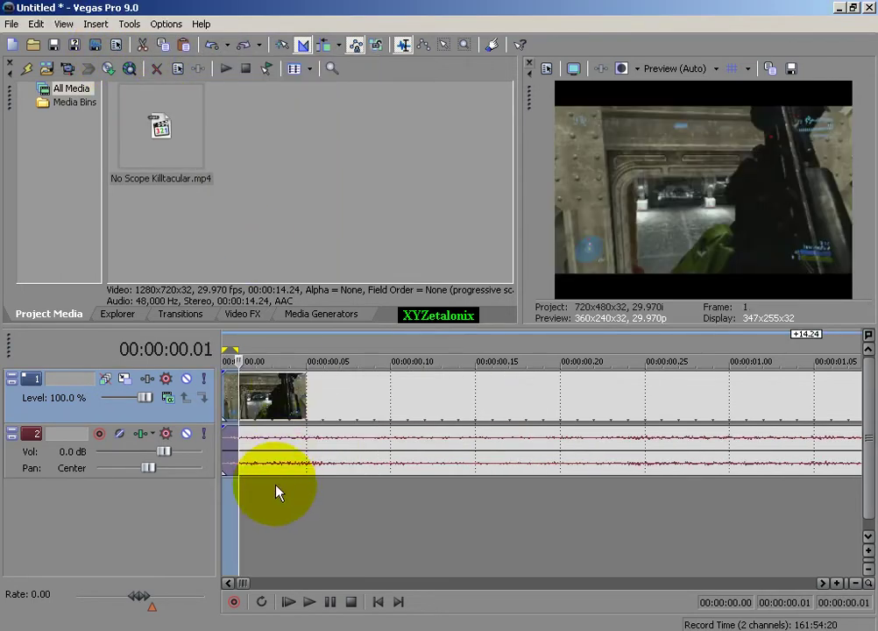
# Split the clip at 00:00:00.06 and again at 00:00:00.15.
pyautogui.click(381, 602)
pyautogui.click(330, 357)
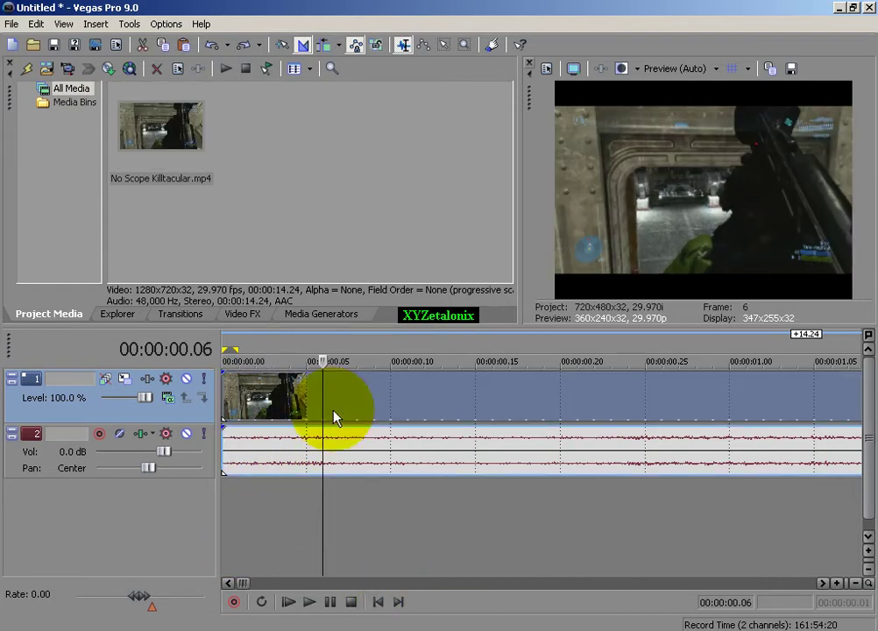
pyautogui.press('s')
pyautogui.click(474, 395)
pyautogui.press('s')
# Delete the segment between the two splits and move the remaining clip against the first one at 00:00:00.06.
pyautogui.rightClick(394, 400)
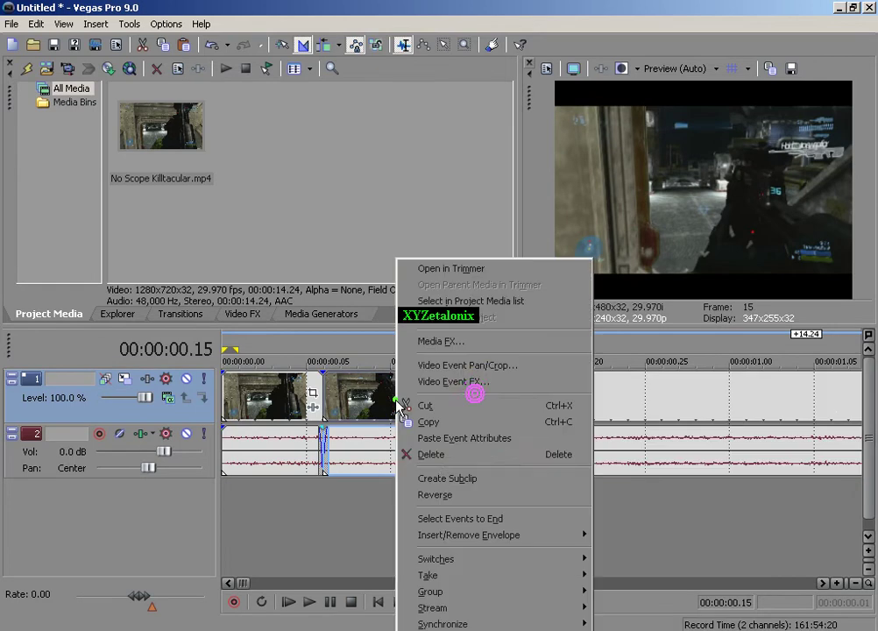
pyautogui.click(424, 477)
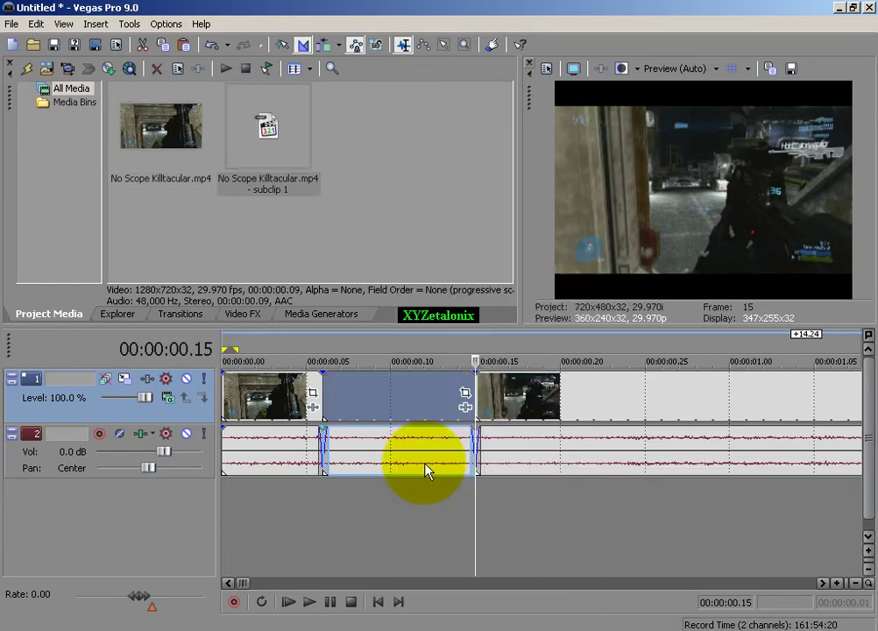
pyautogui.rightClick(394, 402)
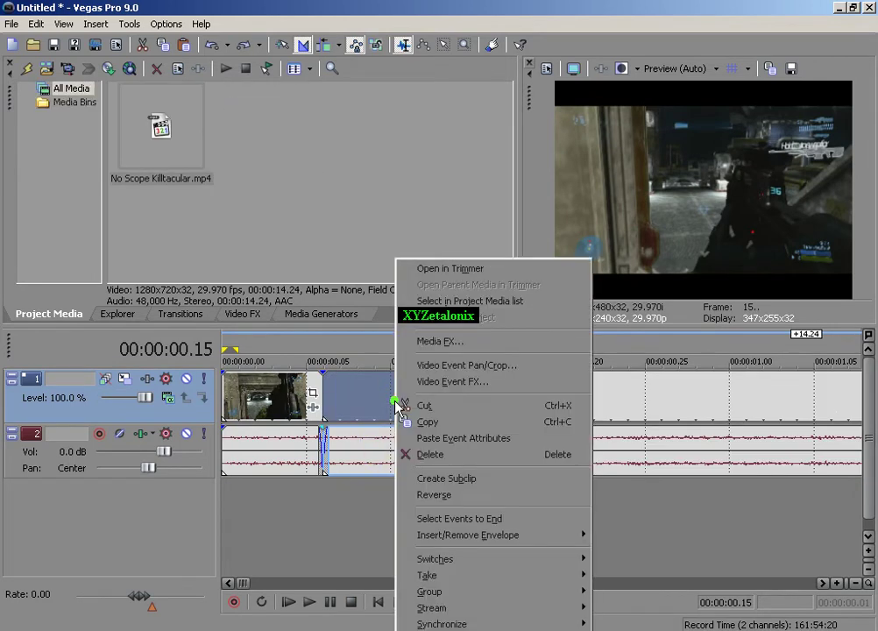
pyautogui.click(405, 452)
pyautogui.moveTo(524, 401); pyautogui.dragTo(372, 421)
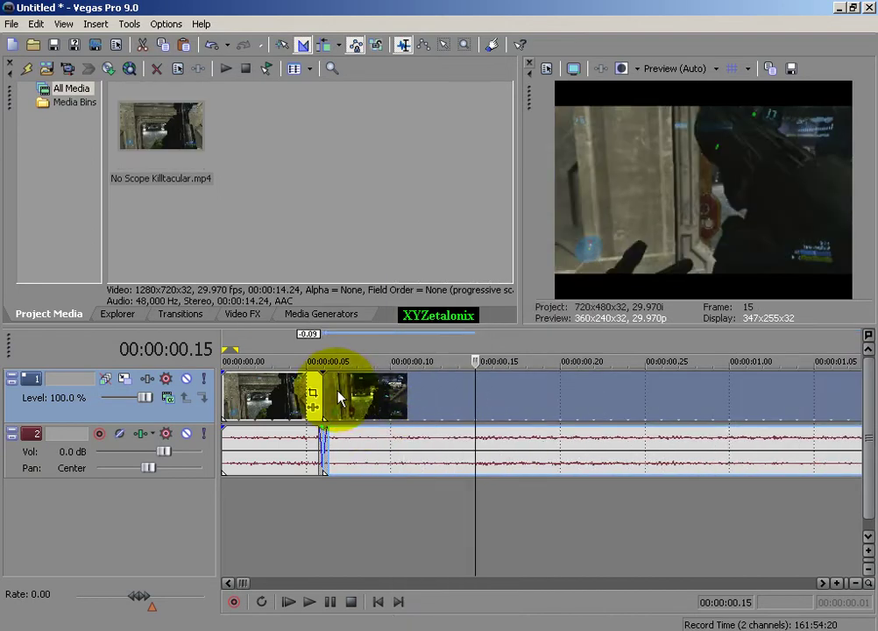
# Step frame by frame back and forth across the cut at 00:00:00.06 to examine the jump between the two clips.
pyautogui.click(294, 392)
pyautogui.click(295, 397)
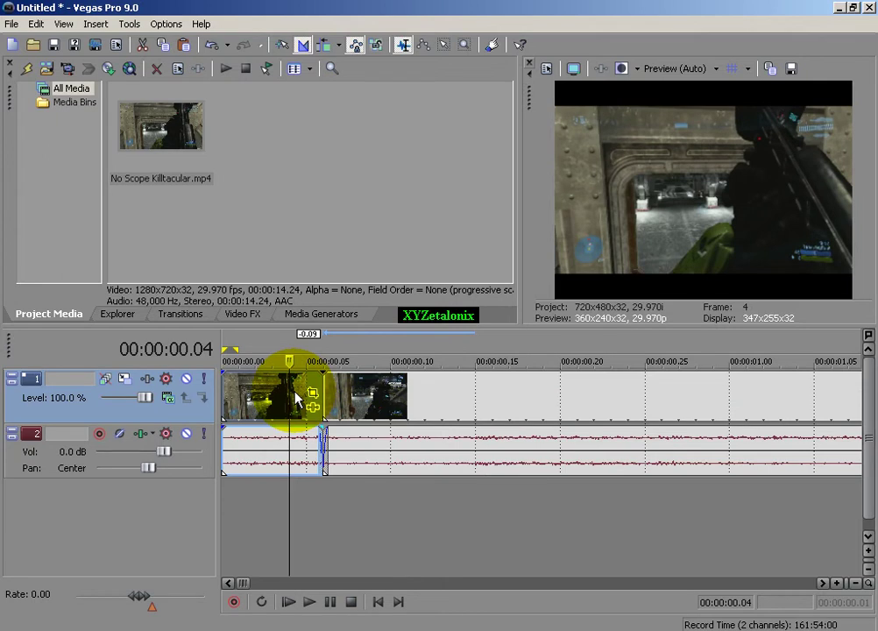
pyautogui.press('Right')
pyautogui.press('Right')
pyautogui.press('Left')
pyautogui.press('Right')
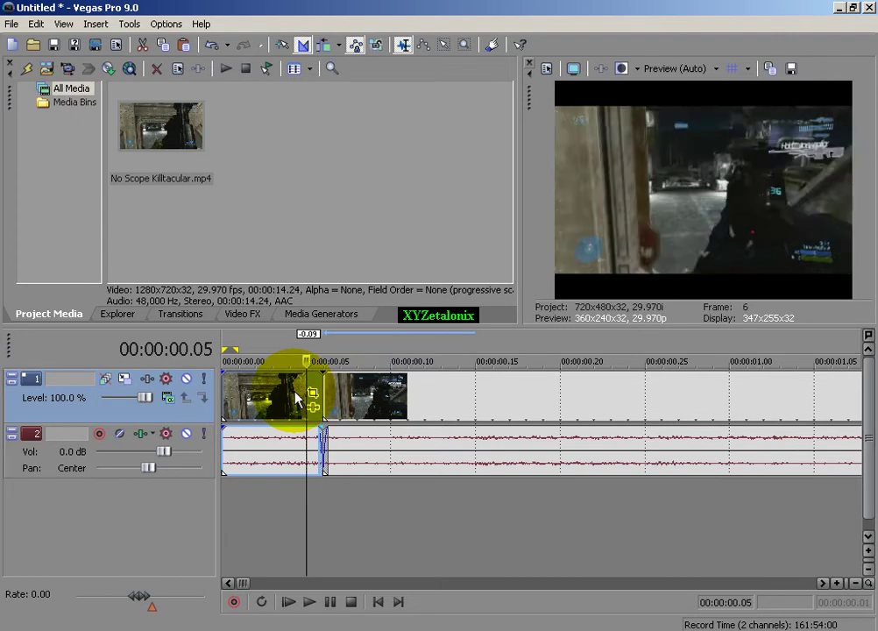
pyautogui.press('Left')
pyautogui.press('Right')
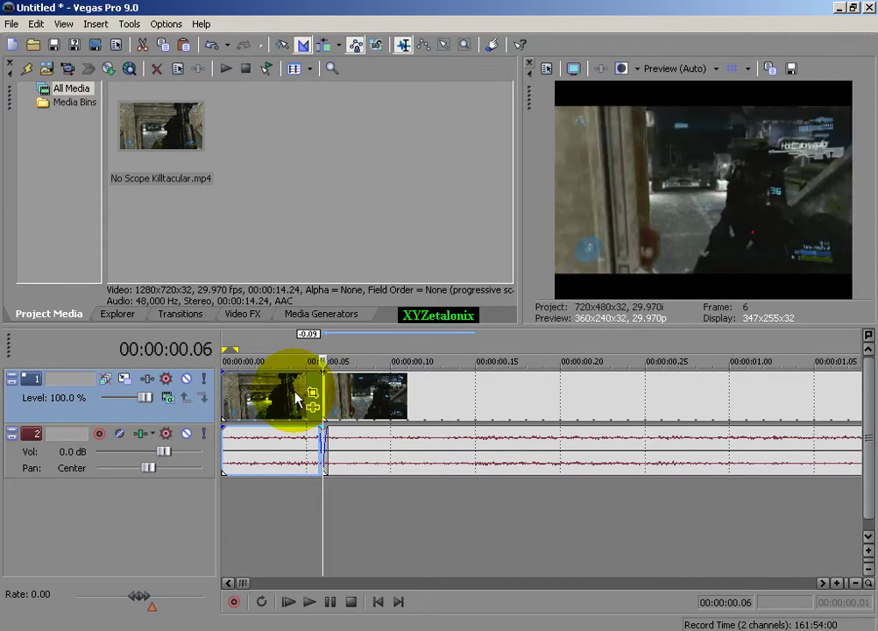
pyautogui.press('Left')
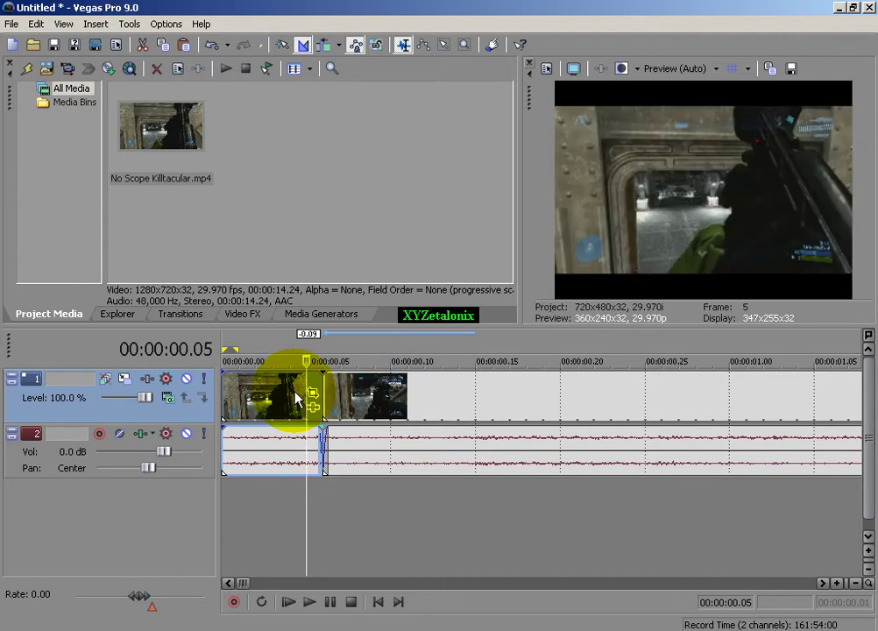
# Try a fade-in on the second clip reaching to 00:00:00.15, and remove it again.
pyautogui.moveTo(320, 373); pyautogui.dragTo(470, 362)
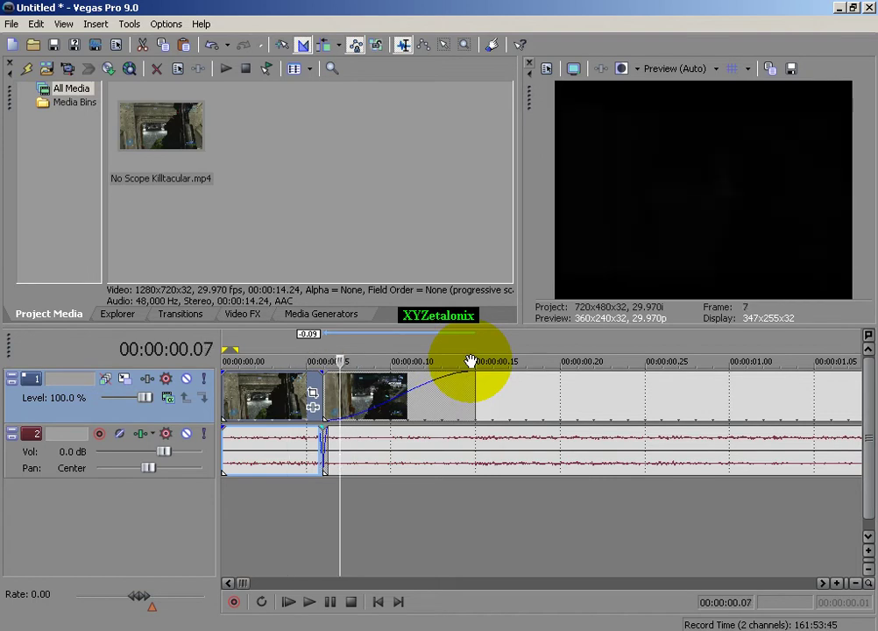
pyautogui.moveTo(470, 361); pyautogui.dragTo(313, 402)
# Play the timeline across the cut between the two clips.
pyautogui.click(317, 430)
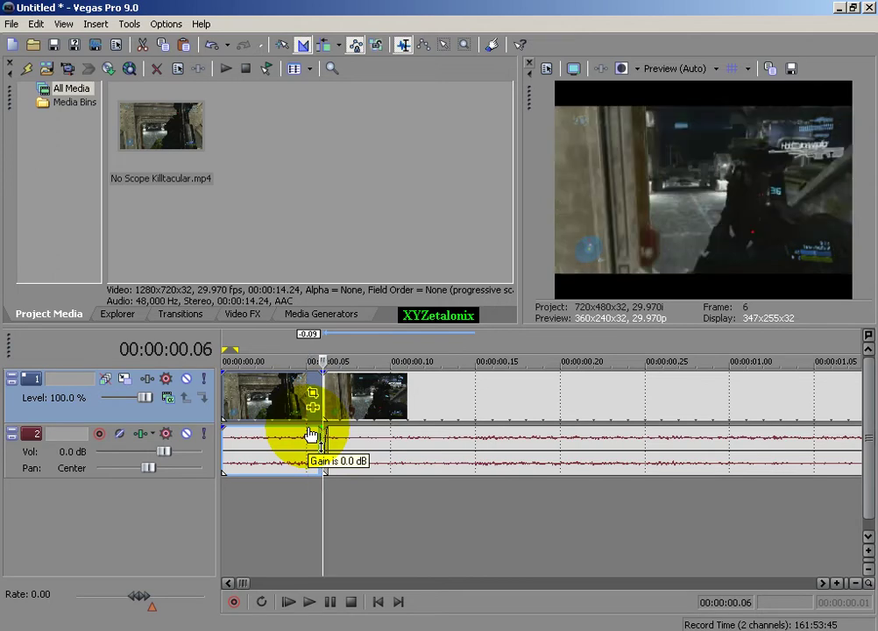
pyautogui.press('space')
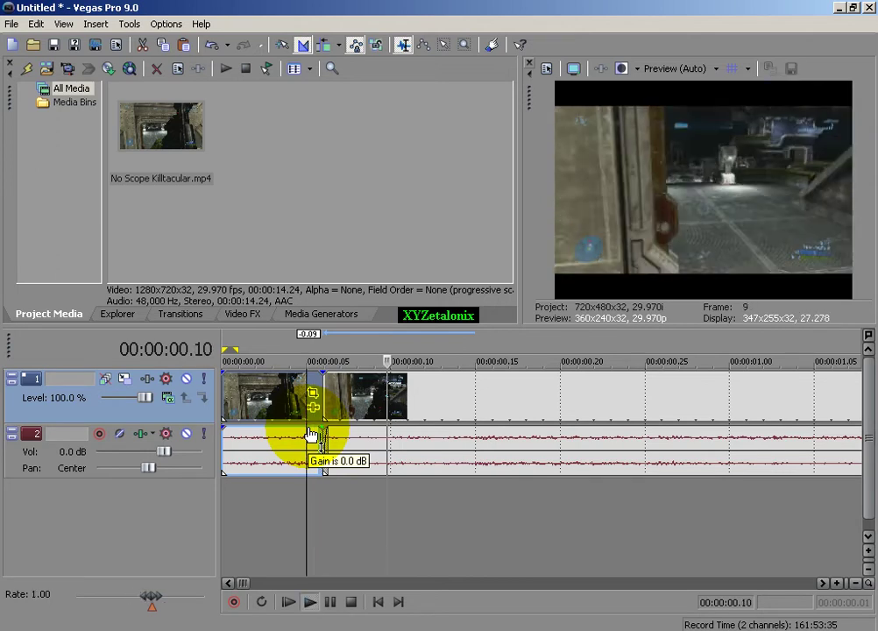
pyautogui.press('space')
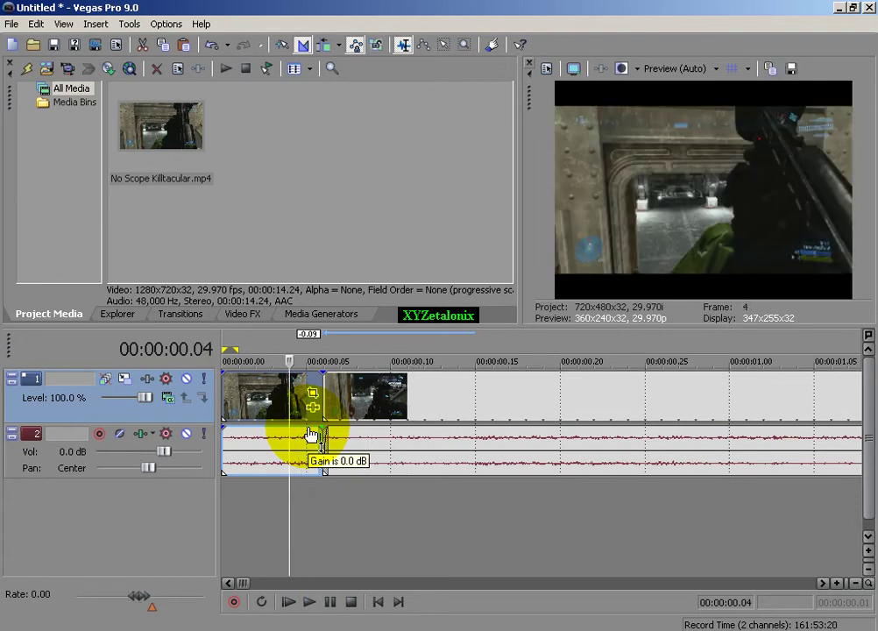
# Overlap the second clip onto the first with a crossfade of four frames, and move it away again.
pyautogui.moveTo(358, 423); pyautogui.dragTo(246, 403)
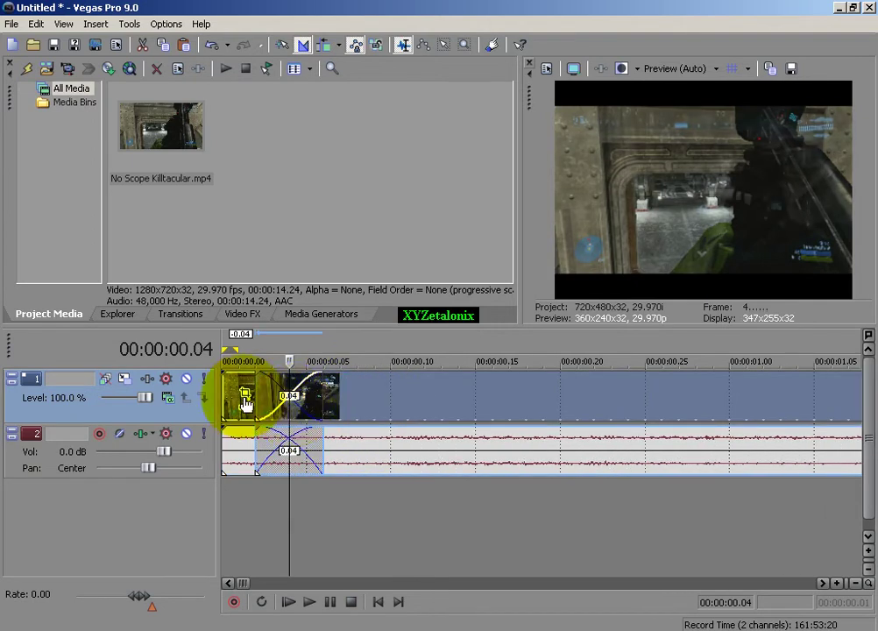
pyautogui.press('Right')
pyautogui.moveTo(353, 398); pyautogui.dragTo(595, 382)
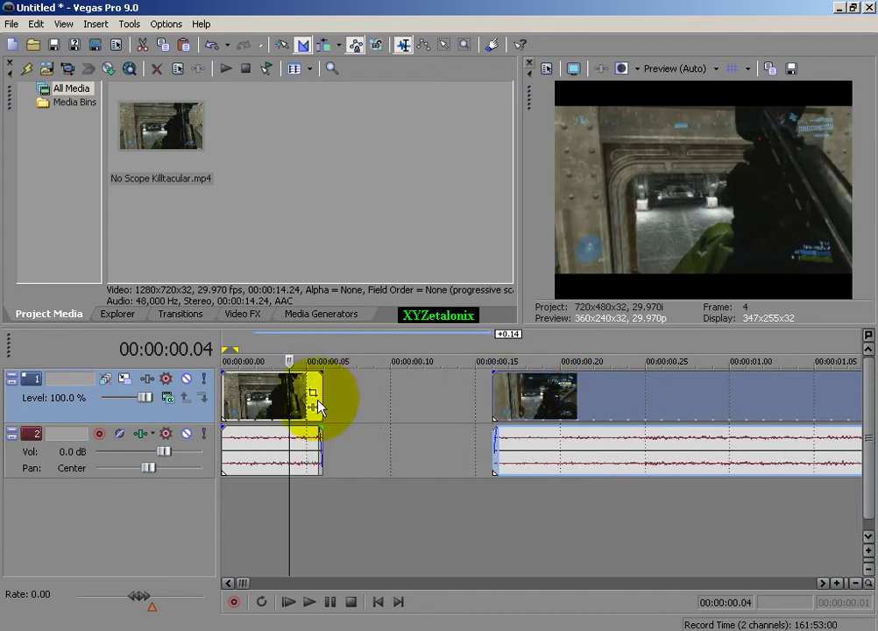
# Extend the end of the first clip to about 00:00:01.08 and trim the start of the second clip.
pyautogui.moveTo(322, 401); pyautogui.dragTo(435, 396)
pyautogui.moveTo(494, 397); pyautogui.dragTo(574, 415)
pyautogui.scroll(-5, 526, 403)
pyautogui.click(379, 403)
pyautogui.scroll(-2, 378, 403)
pyautogui.moveTo(277, 413); pyautogui.dragTo(514, 416)
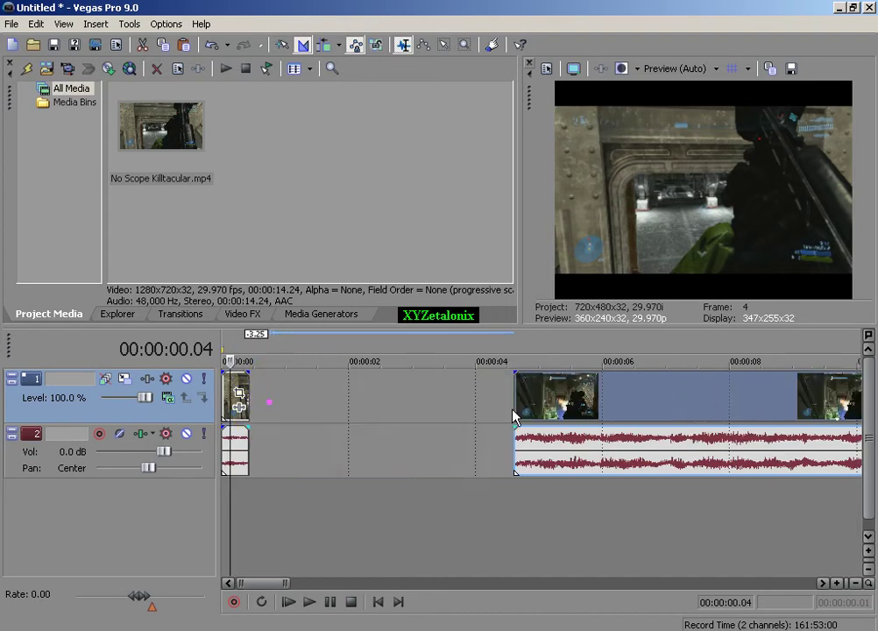
pyautogui.moveTo(248, 392); pyautogui.dragTo(303, 398)
# Move the second clip over the end of the first to make a 16-frame crossfade, and preview the blend.
pyautogui.click(616, 401)
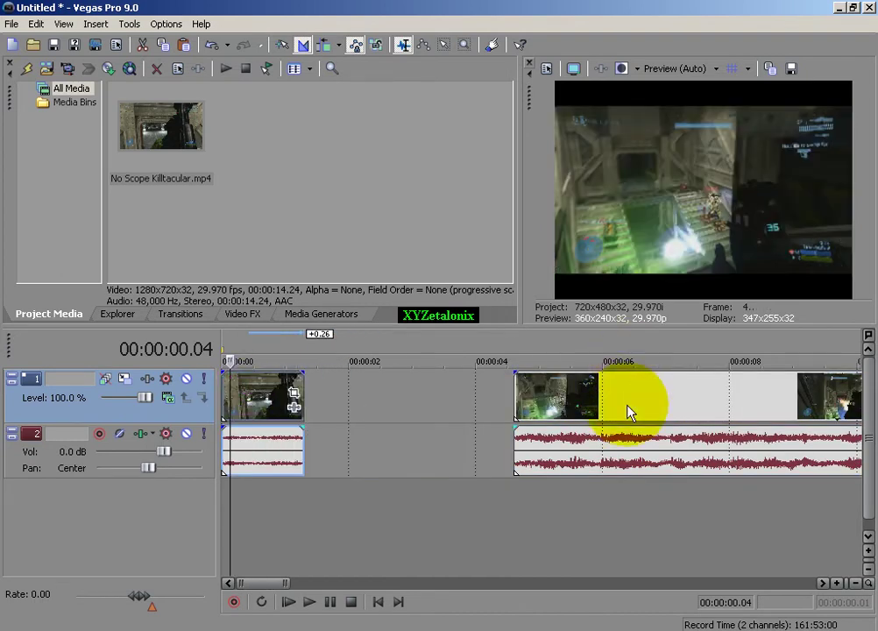
pyautogui.moveTo(627, 401); pyautogui.dragTo(391, 421)
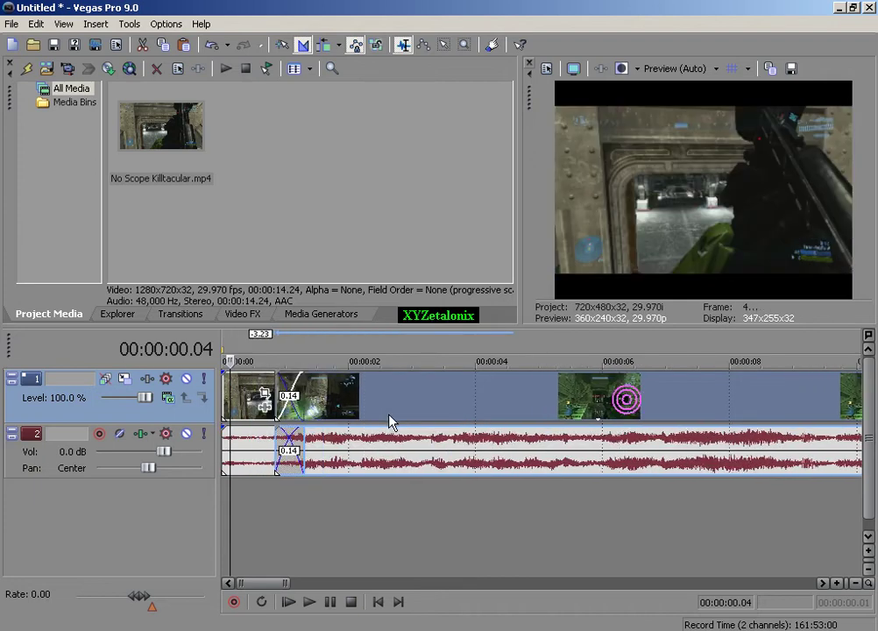
pyautogui.moveTo(276, 392); pyautogui.dragTo(263, 396)
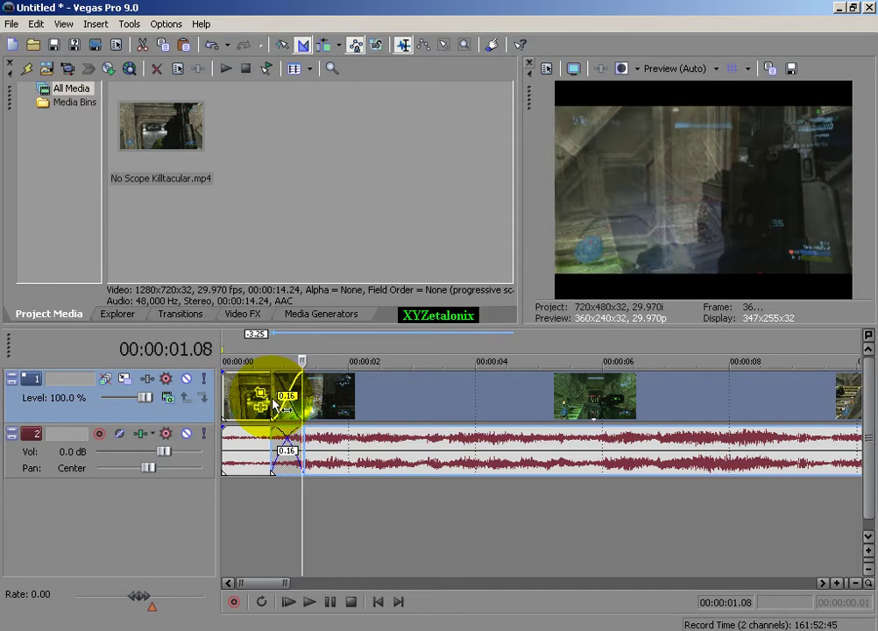
pyautogui.click(304, 361)
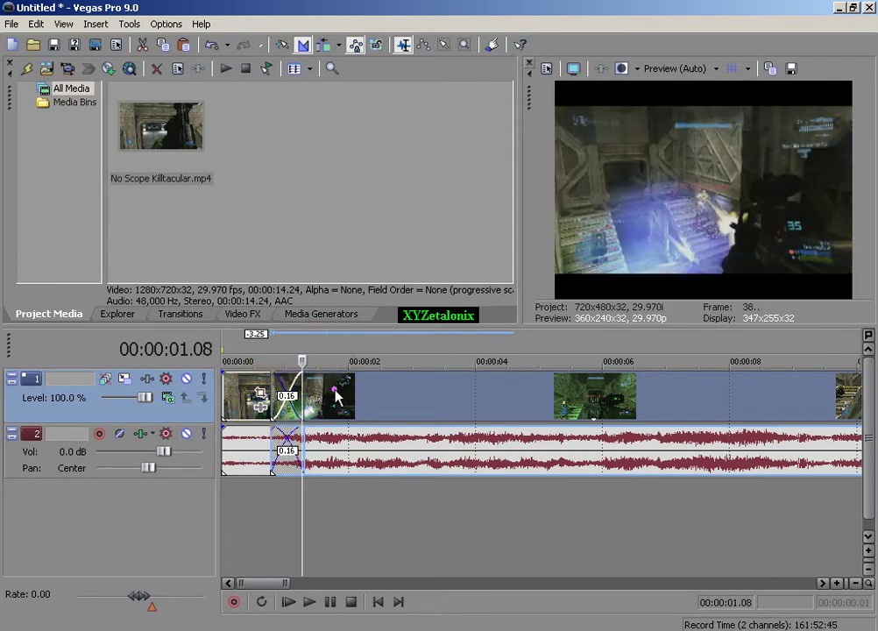
# Separate the two clips and undo all edits back to before the first split.
pyautogui.moveTo(319, 383); pyautogui.dragTo(376, 383)
pyautogui.click(226, 44)
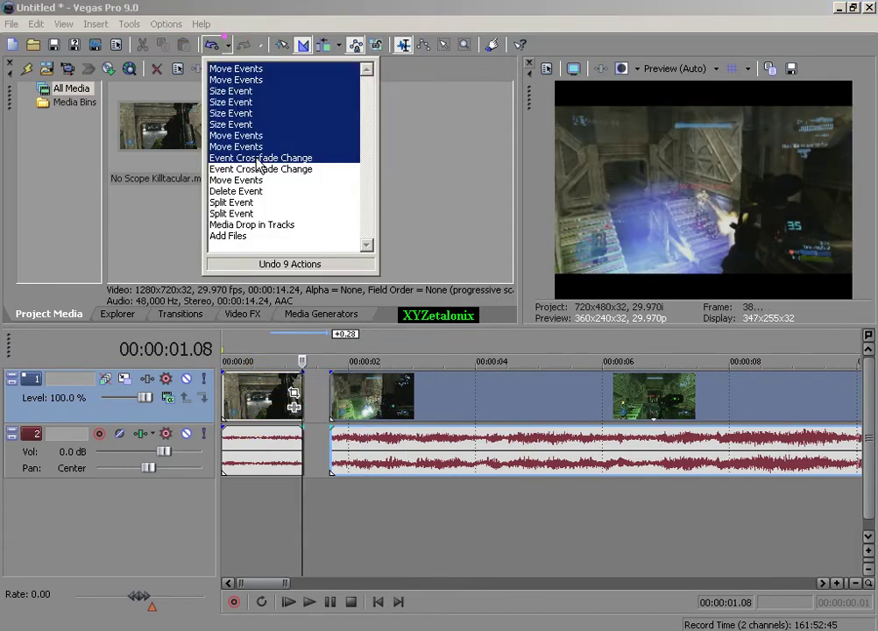
pyautogui.click(256, 214)
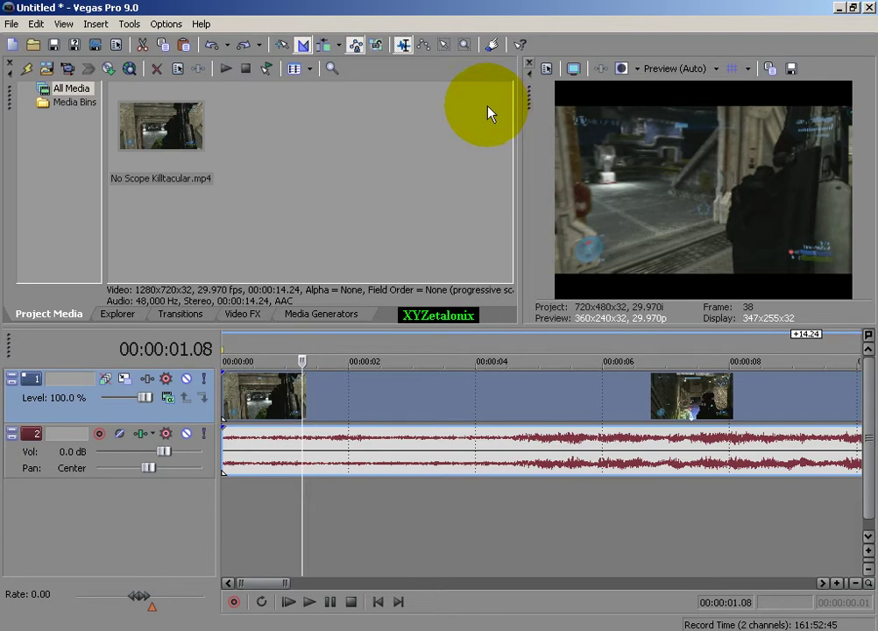
# Set the project's video template to HDV 720-30p (1280x720, 29.970 fps) and apply it.
pyautogui.click(546, 72)
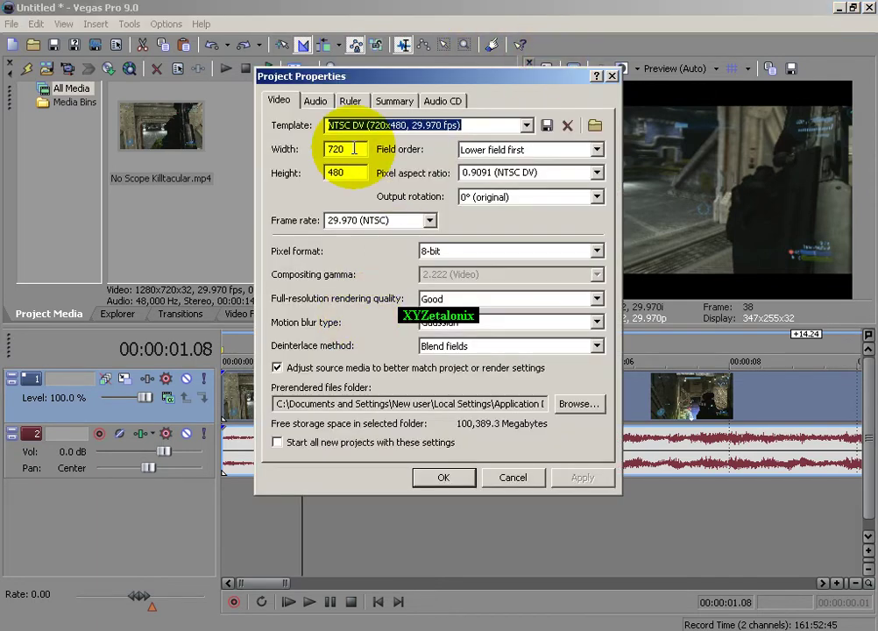
pyautogui.click(525, 125)
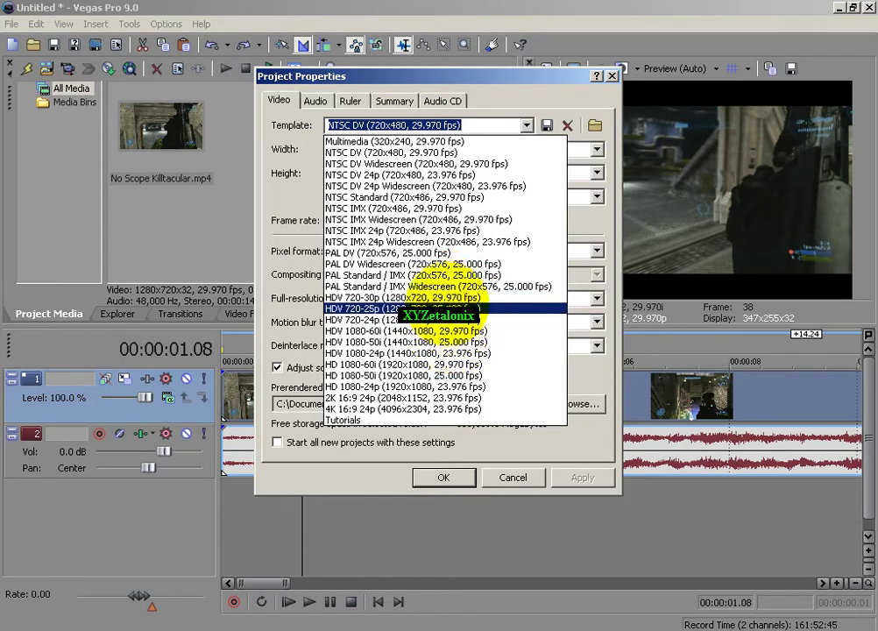
pyautogui.click(445, 299)
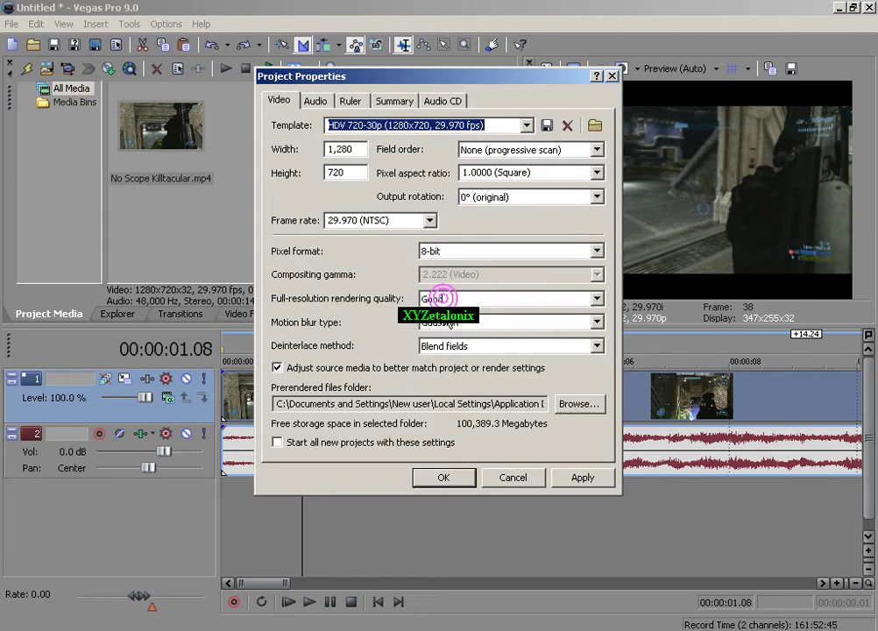
pyautogui.click(579, 480)
pyautogui.click(442, 477)
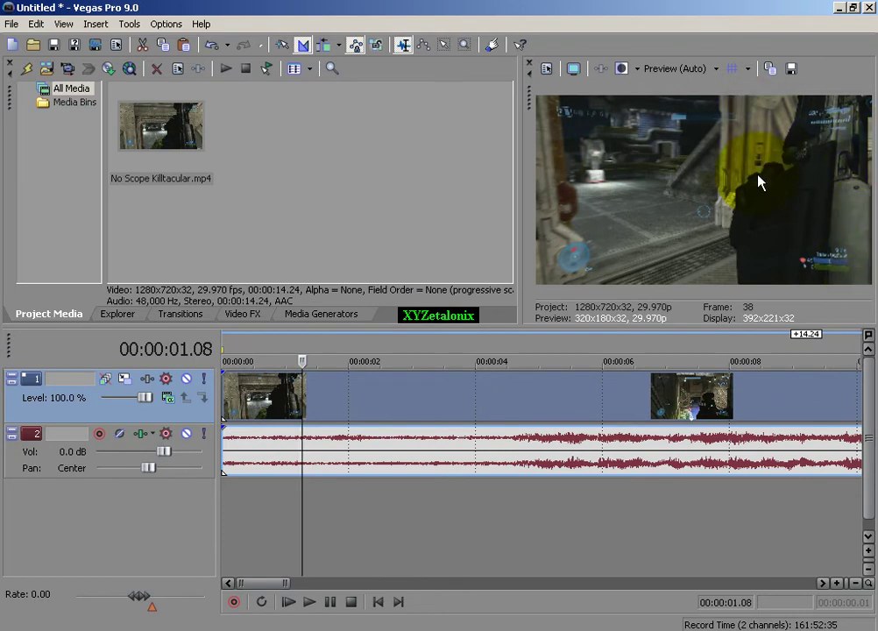
# Set up a render named My first montage as Windows Media Video V11 with the 4.8 Mbps HD 720-24p Video template, and cancel it.
pyautogui.click(12, 24)
pyautogui.click(50, 140)
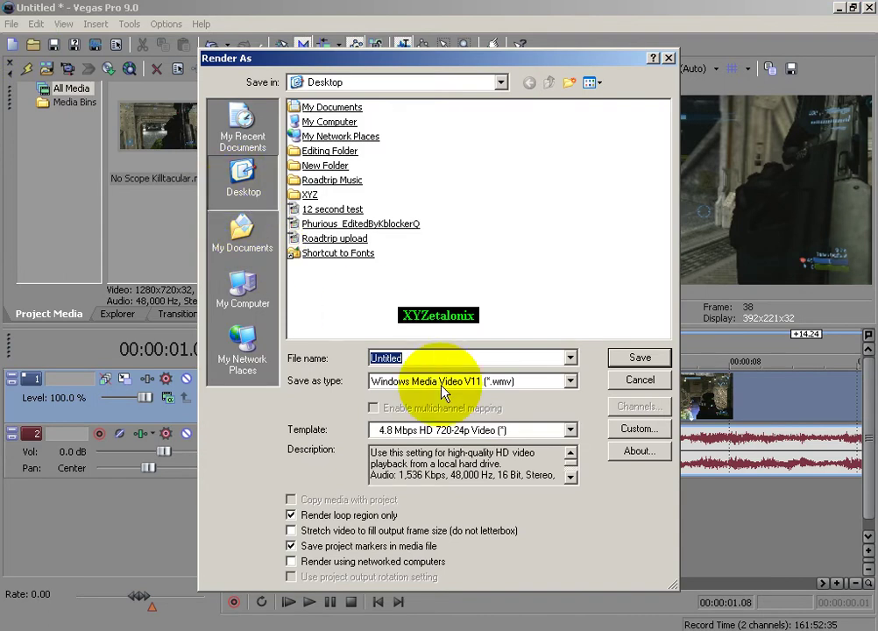
pyautogui.write('My first montage')
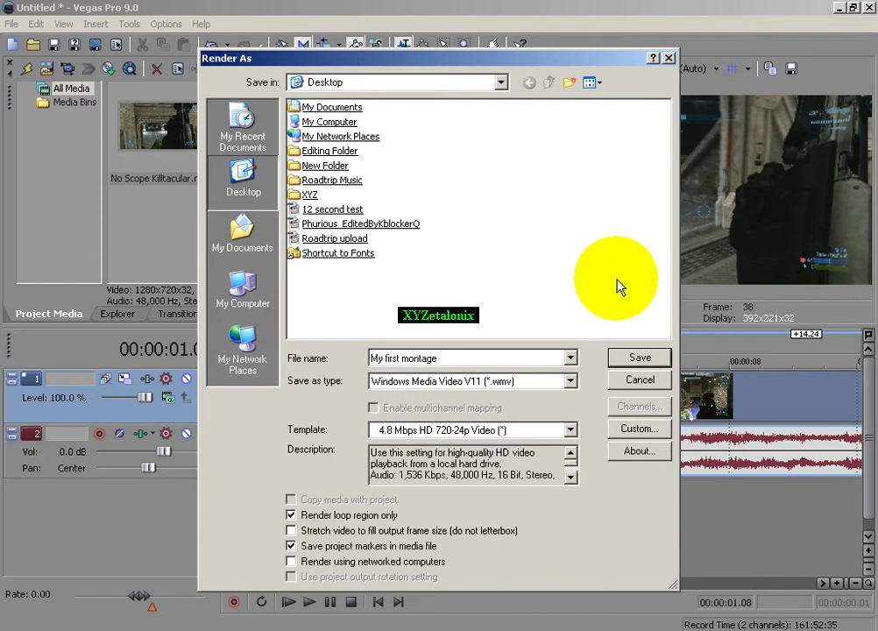
pyautogui.click(548, 386)
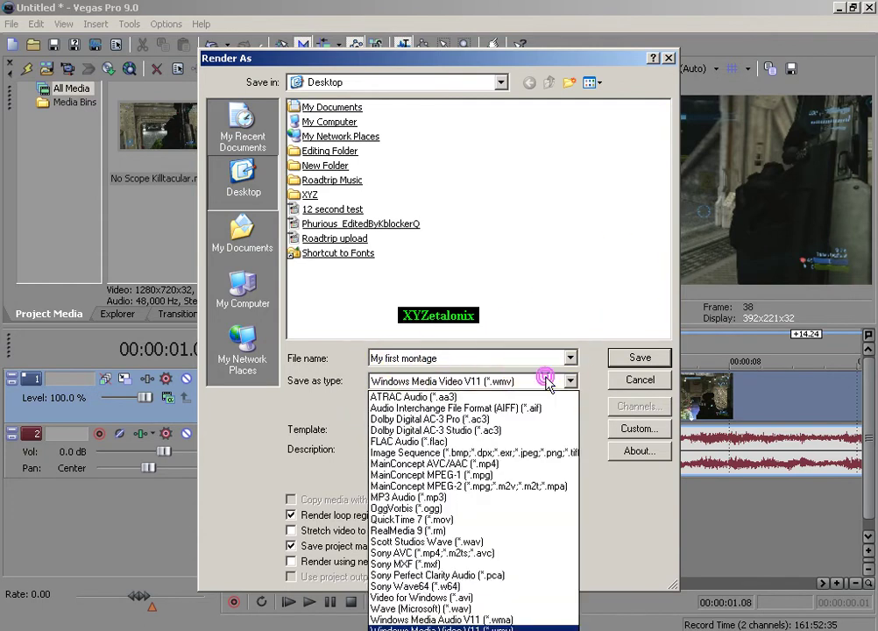
pyautogui.click(548, 382)
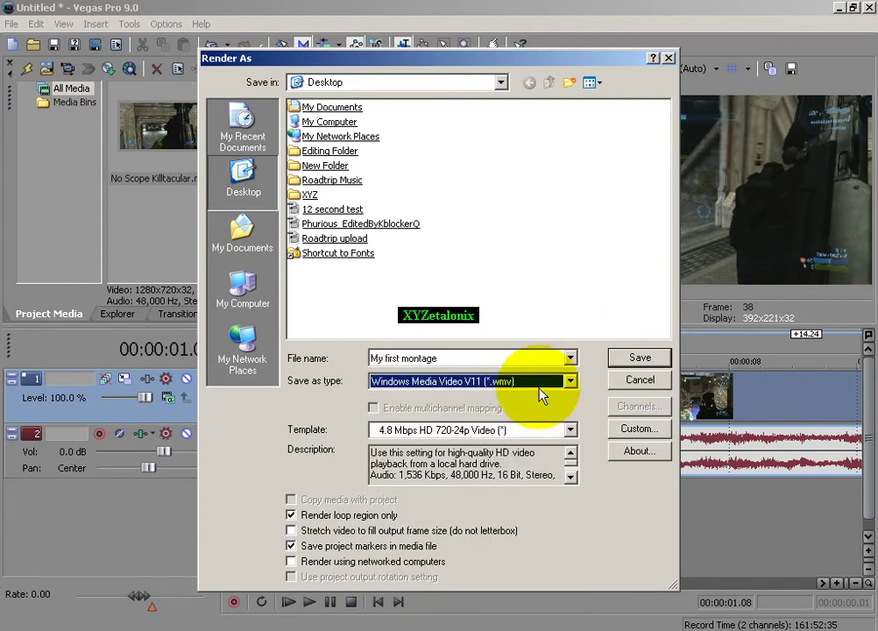
pyautogui.click(507, 429)
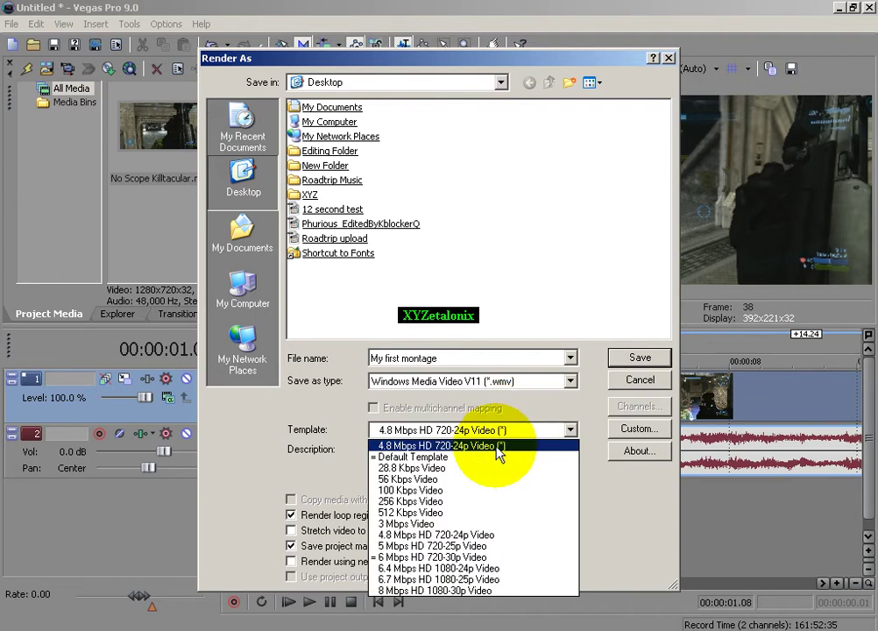
pyautogui.click(475, 534)
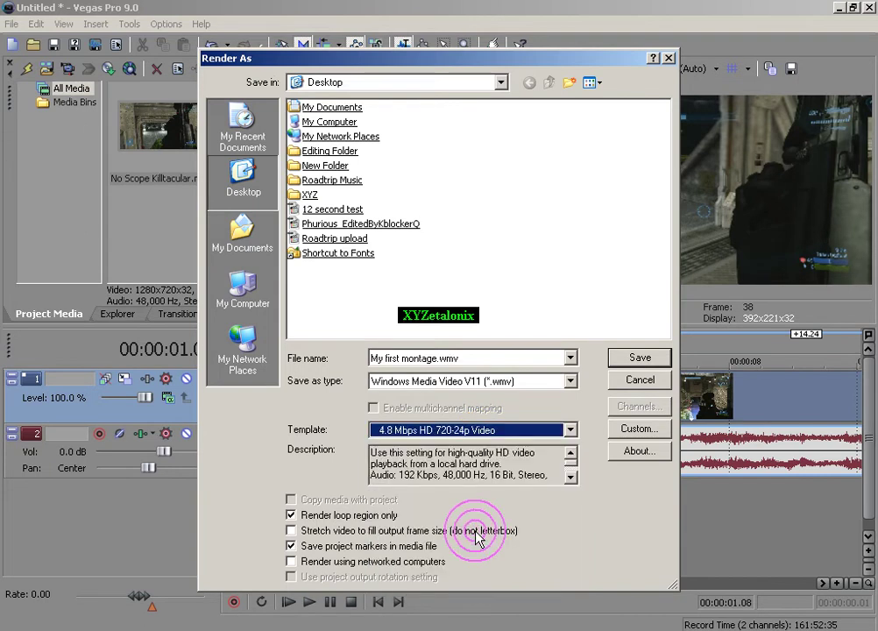
pyautogui.click(638, 384)
# Rotate the clip's pan/crop frame to about 14.5 degrees and shrink it to about 735 by 414.
pyautogui.scroll(-5, 365, 348)
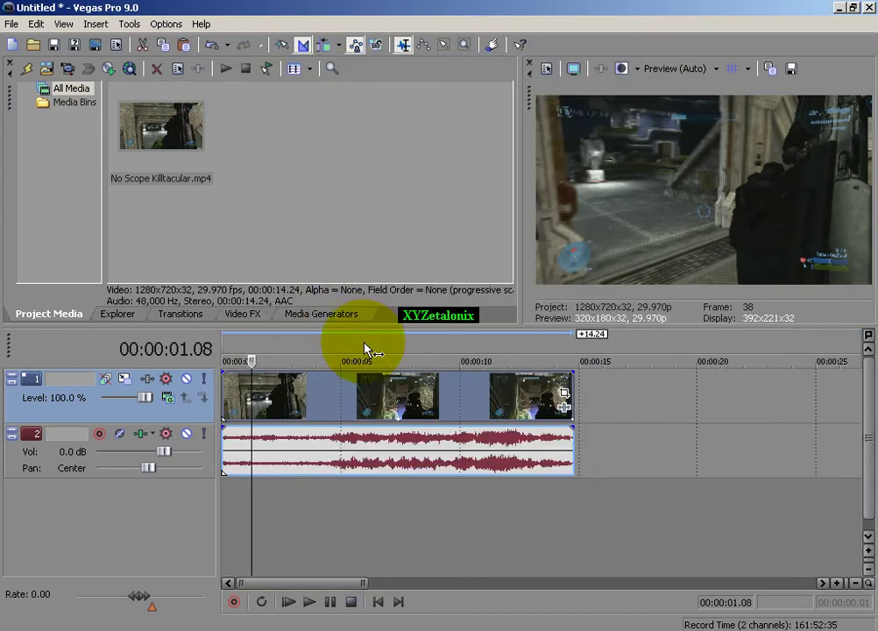
pyautogui.click(445, 396)
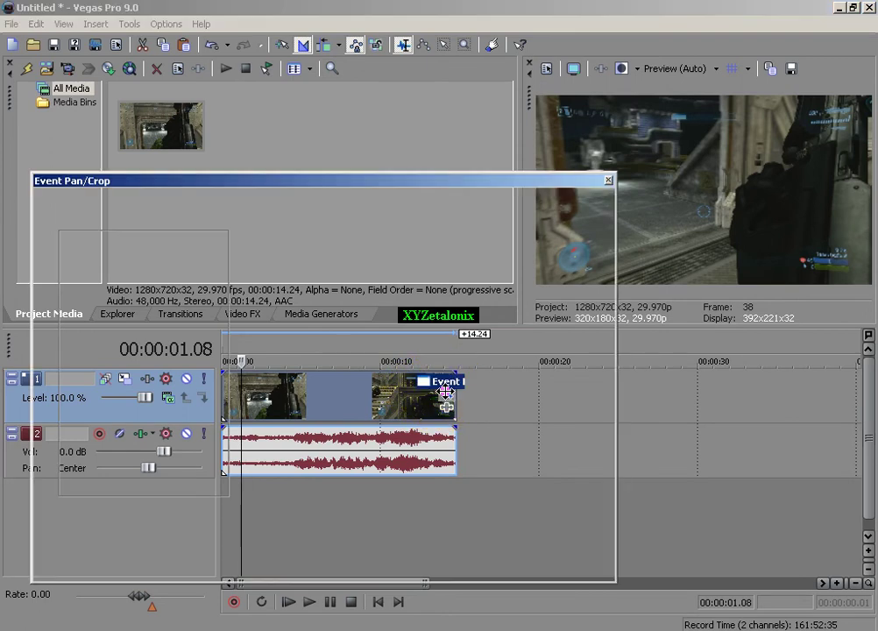
pyautogui.moveTo(577, 258); pyautogui.dragTo(464, 262)
pyautogui.moveTo(541, 278); pyautogui.dragTo(555, 278)
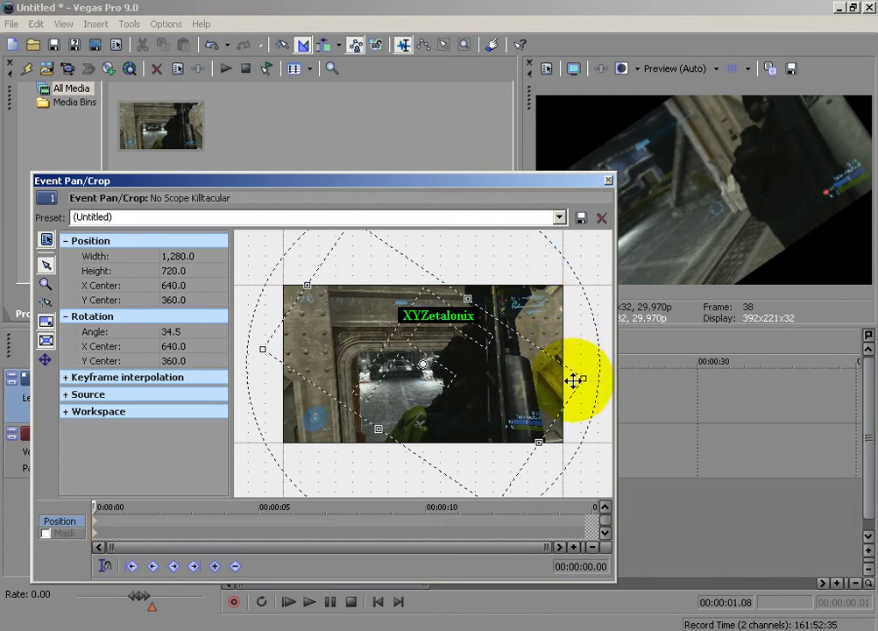
pyautogui.moveTo(581, 378); pyautogui.dragTo(474, 402)
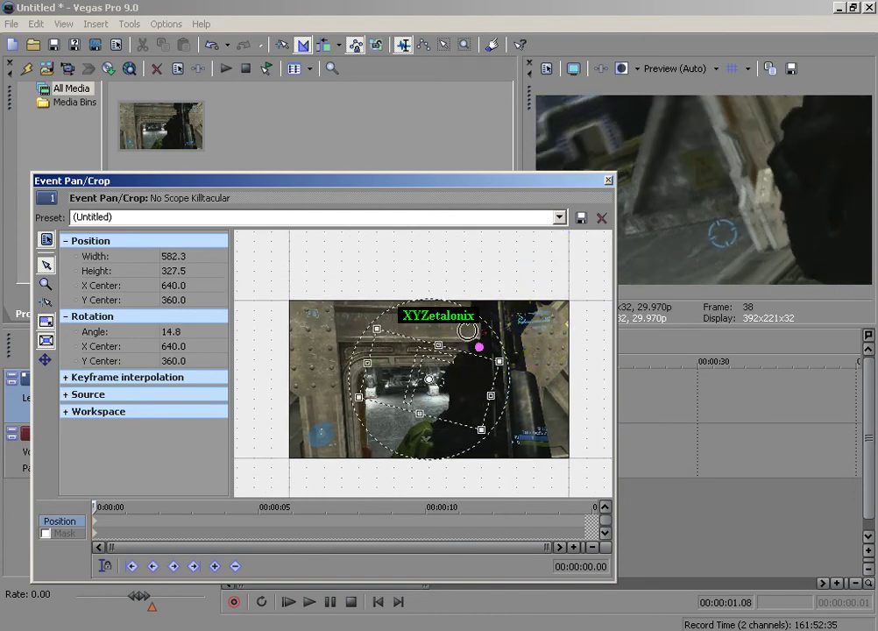
pyautogui.moveTo(498, 357); pyautogui.dragTo(518, 352)
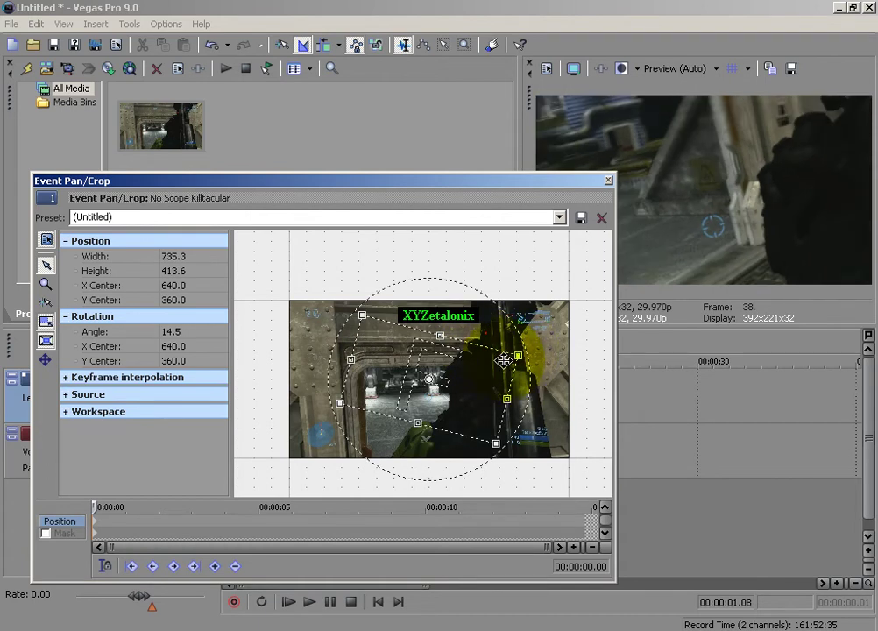
pyautogui.rightClick(501, 364)
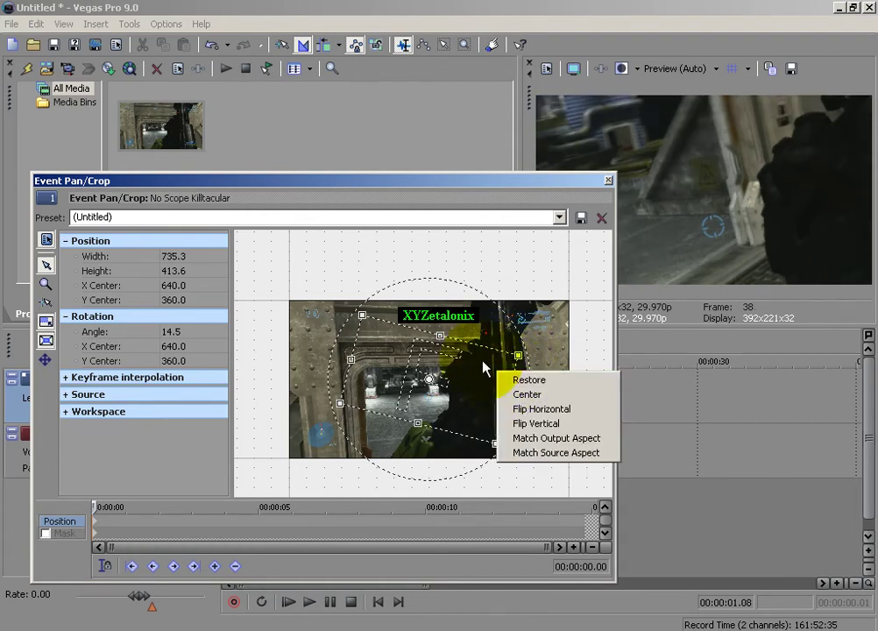
pyautogui.click(531, 295)
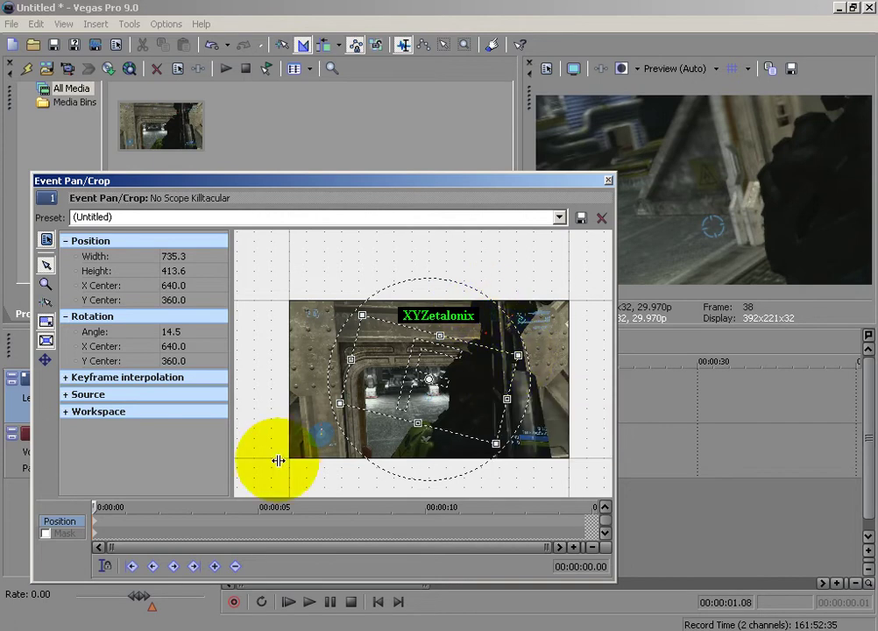
# Add a pan/crop keyframe at 00:00:01.05 with a changed rotation and crop size, and restore that keyframe to the full frame.
pyautogui.click(129, 517)
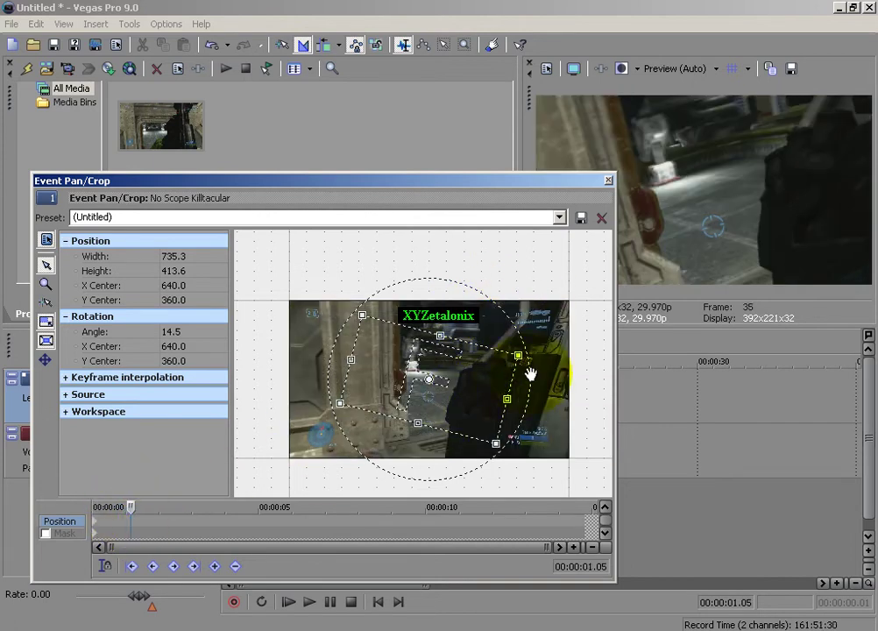
pyautogui.moveTo(523, 354); pyautogui.dragTo(564, 288)
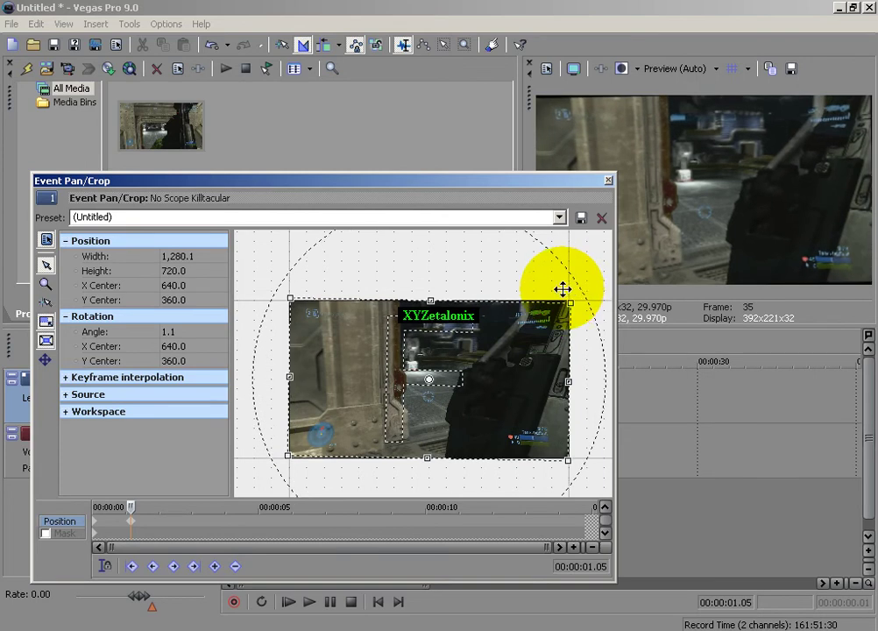
pyautogui.moveTo(439, 266); pyautogui.dragTo(611, 366)
pyautogui.moveTo(390, 236); pyautogui.dragTo(415, 328)
pyautogui.rightClick(473, 378)
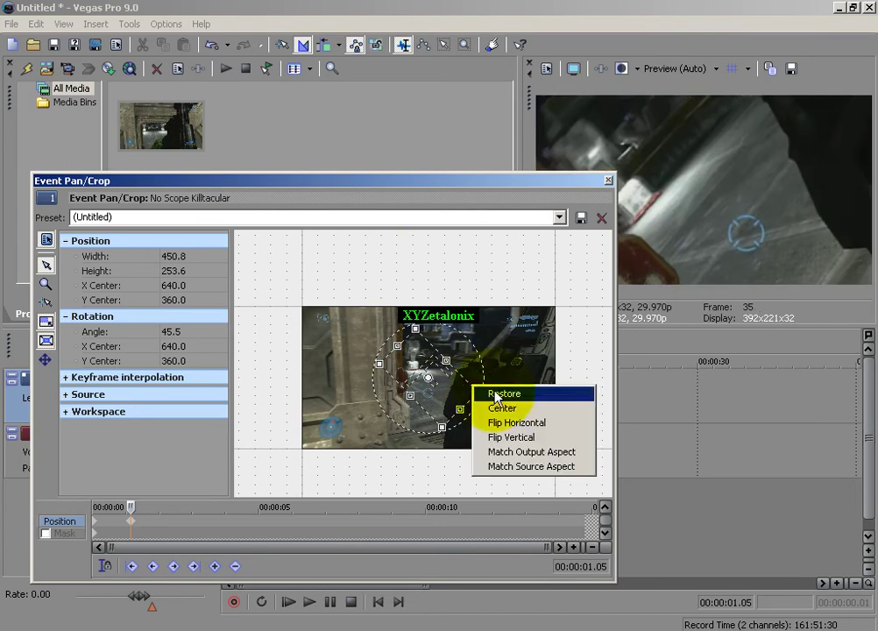
pyautogui.click(496, 390)
pyautogui.click(608, 180)
# Play the clip repeatedly from 00:00:00.25 to preview the pan/crop animation.
pyautogui.press('Left')
pyautogui.press('Left')
pyautogui.press('Left')
pyautogui.press('Left')
pyautogui.press('Left')
pyautogui.press('Left')
pyautogui.press('Left')
pyautogui.press('Left')
pyautogui.press('Left')
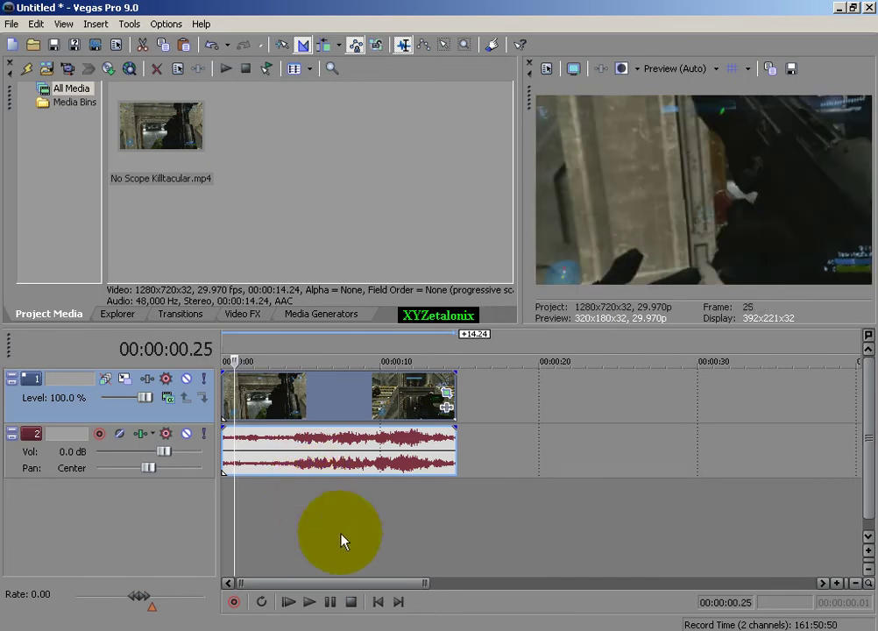
pyautogui.press('space')
pyautogui.press('space')
pyautogui.press('space')
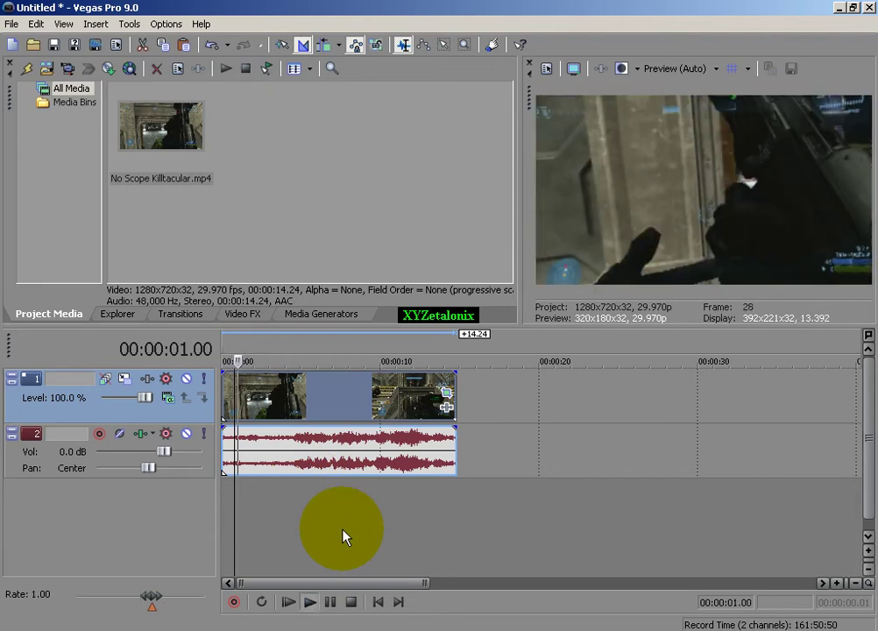
pyautogui.press('space')
pyautogui.press('space')
pyautogui.press('space')
pyautogui.press('space')
pyautogui.press('space')
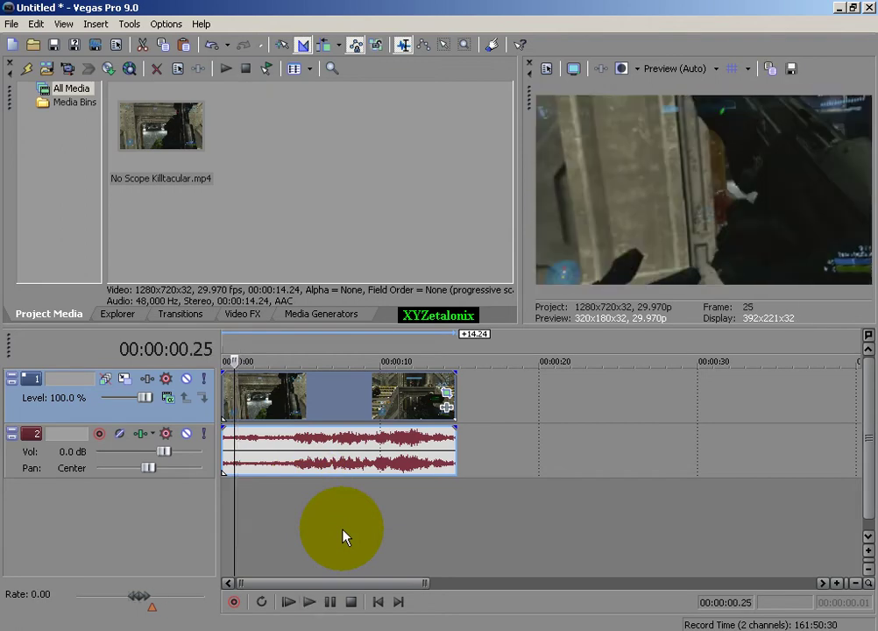
# Reopen the clip's pan/crop settings and delete the position keyframe at 00:00:01.05.
pyautogui.click(445, 393)
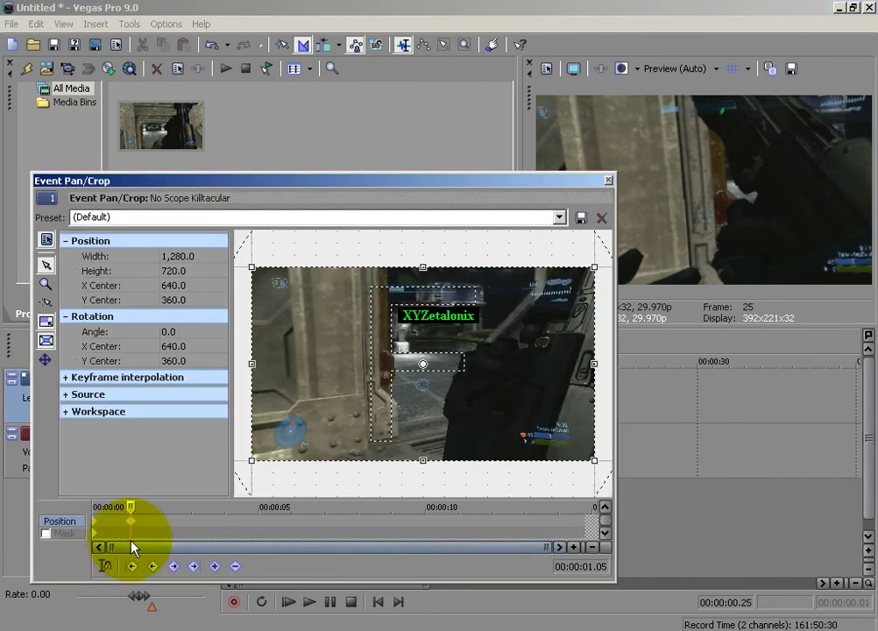
pyautogui.click(143, 532)
pyautogui.click(93, 523)
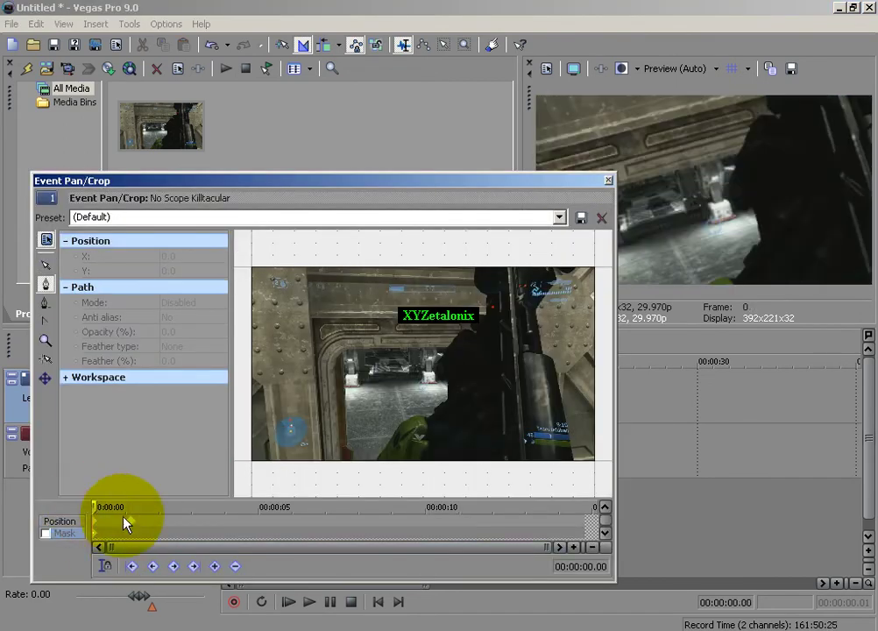
pyautogui.click(144, 526)
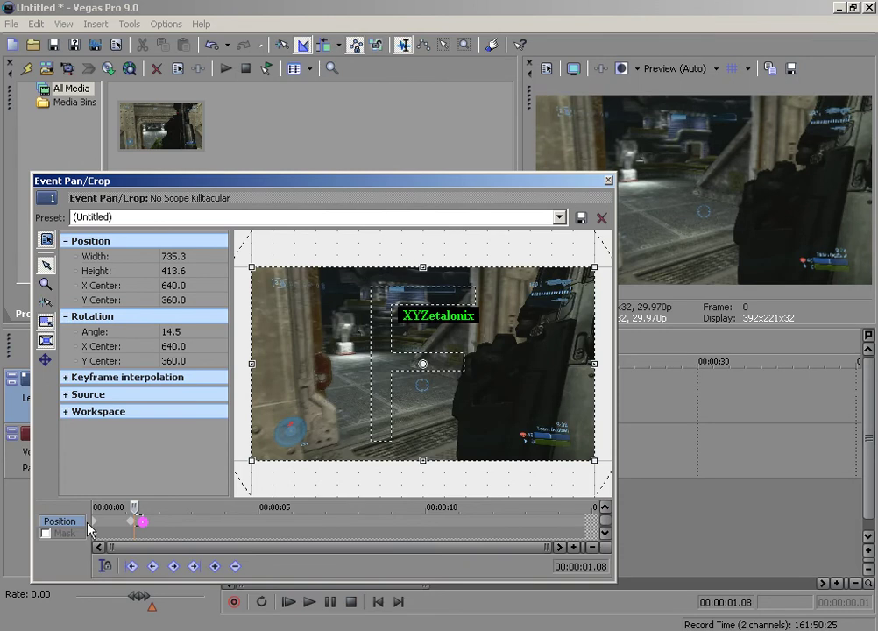
pyautogui.click(133, 523)
pyautogui.rightClick(133, 523)
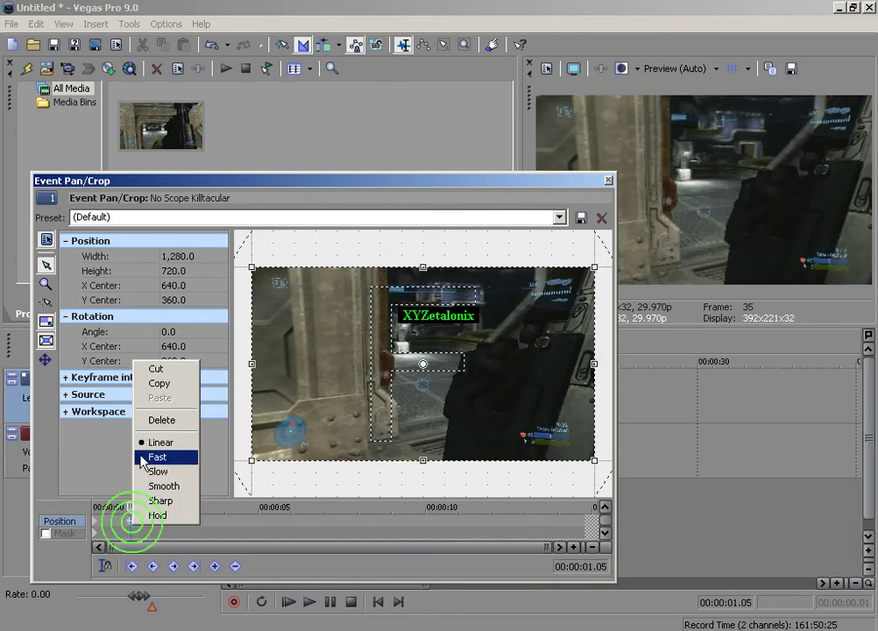
pyautogui.click(160, 420)
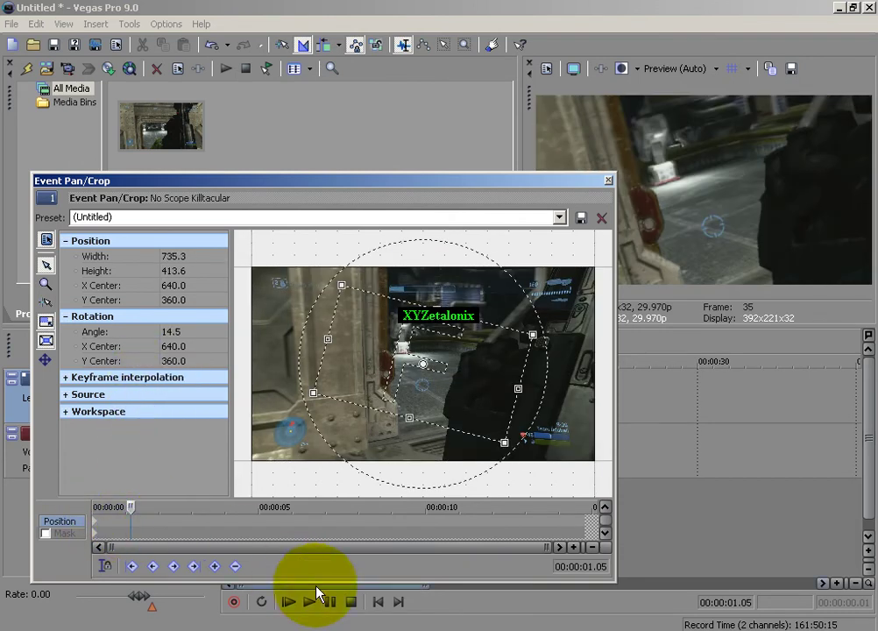
# Restore the first pan/crop keyframe to the full, unrotated frame and close the pan/crop settings.
pyautogui.click(153, 567)
pyautogui.rightClick(402, 364)
pyautogui.click(422, 369)
pyautogui.click(607, 179)
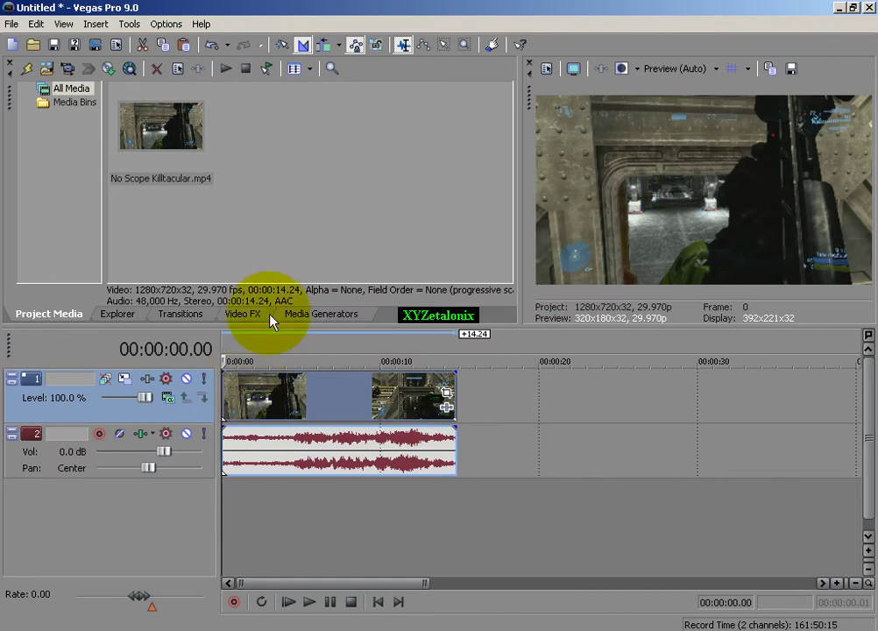
# Try the Blue Midtones preset of the Color Corrector effect on the video clip.
pyautogui.click(235, 315)
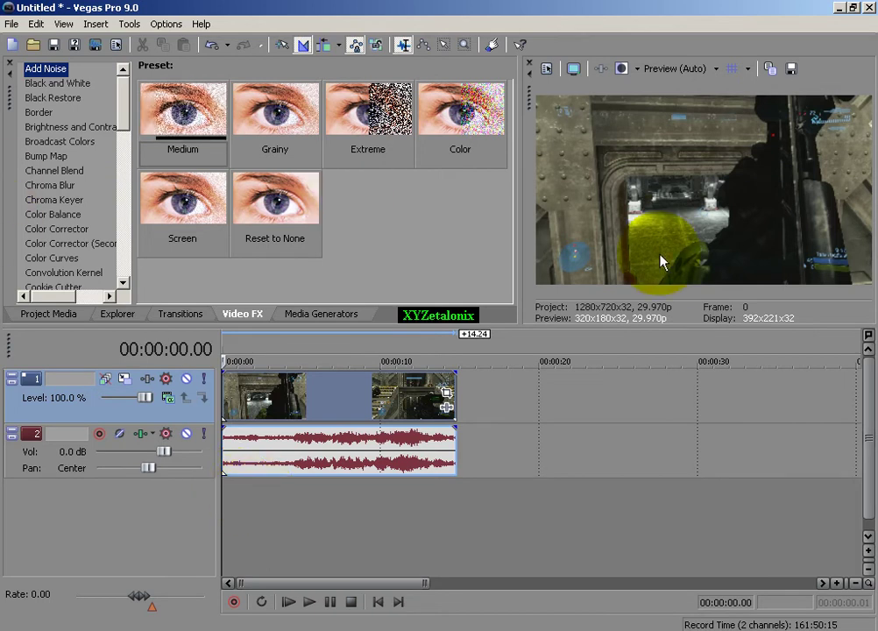
pyautogui.click(61, 242)
pyautogui.click(56, 230)
pyautogui.moveTo(362, 231); pyautogui.dragTo(333, 407)
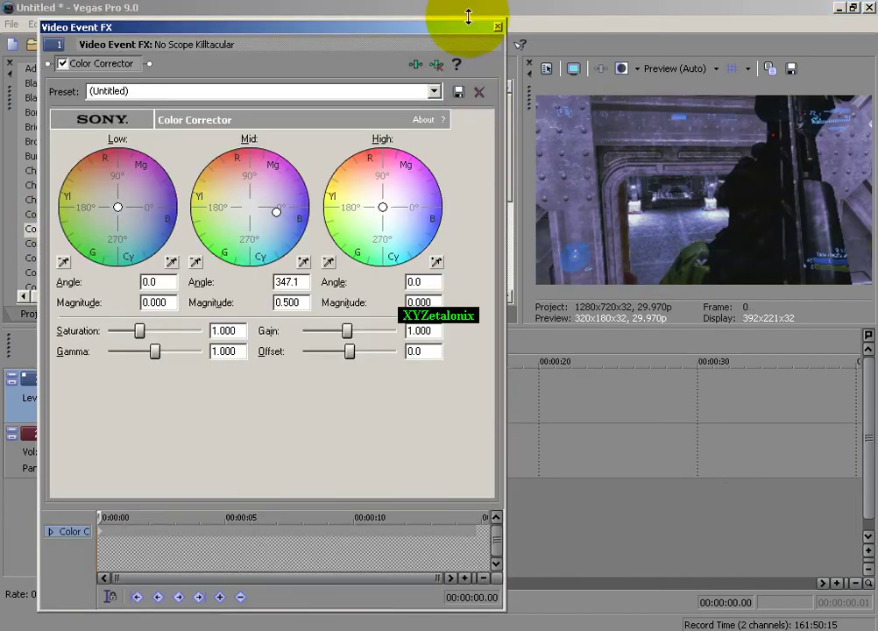
pyautogui.click(497, 25)
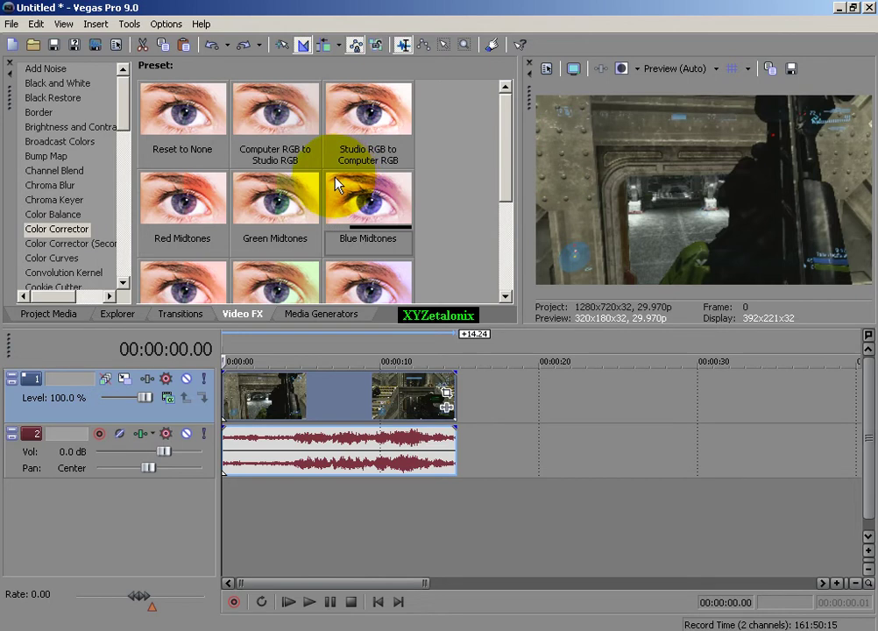
# Apply the Extreme preset of the Add Noise effect to the video clip and remove it again.
pyautogui.click(46, 68)
pyautogui.moveTo(342, 156); pyautogui.dragTo(329, 409)
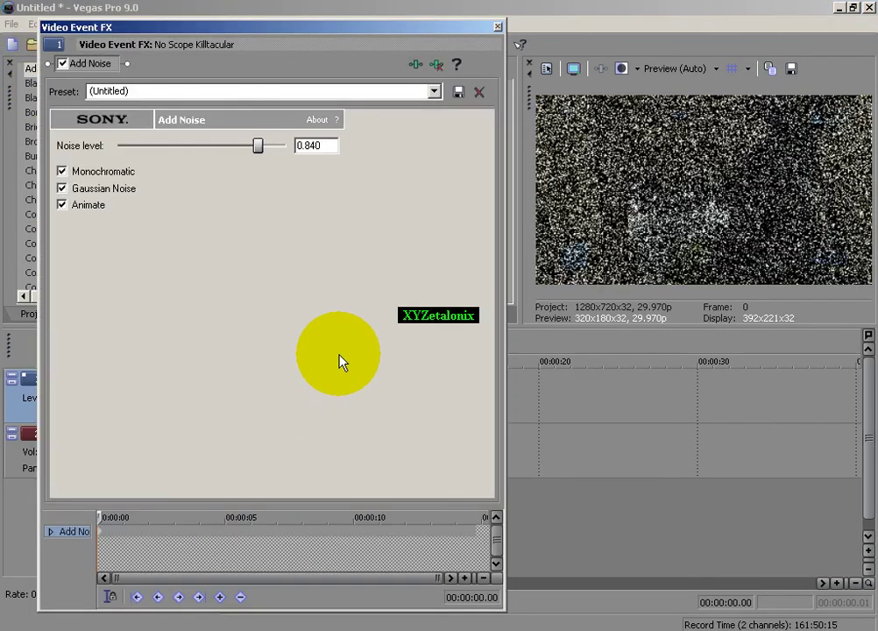
pyautogui.rightClick(91, 64)
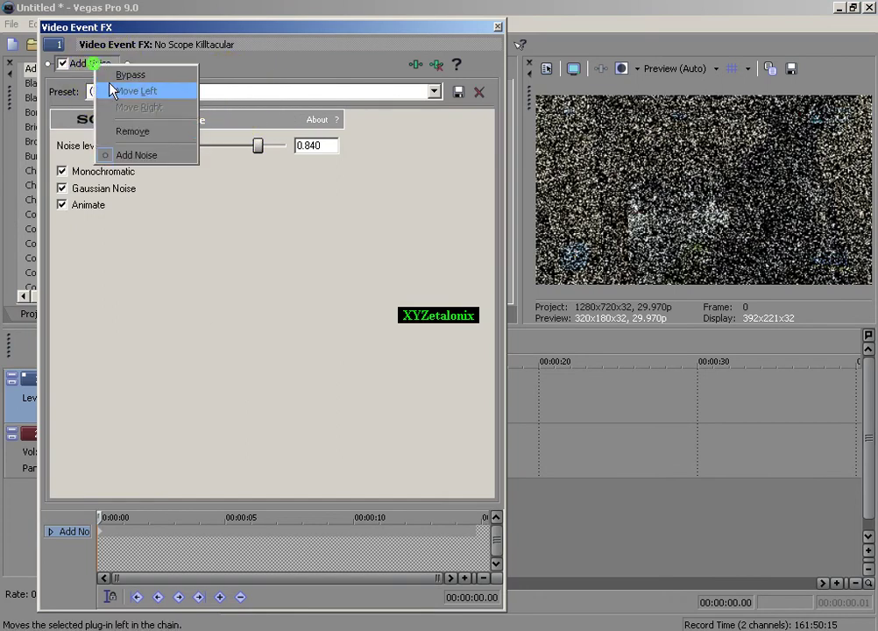
pyautogui.click(122, 131)
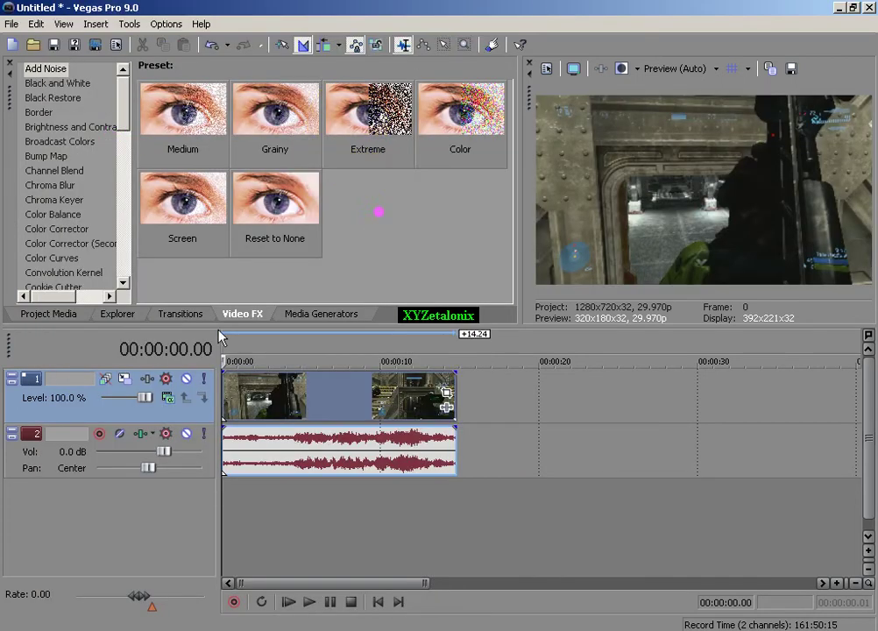
# Browse the available transitions and examine the presets of the Cross Effect and Dissolve transitions.
pyautogui.click(180, 314)
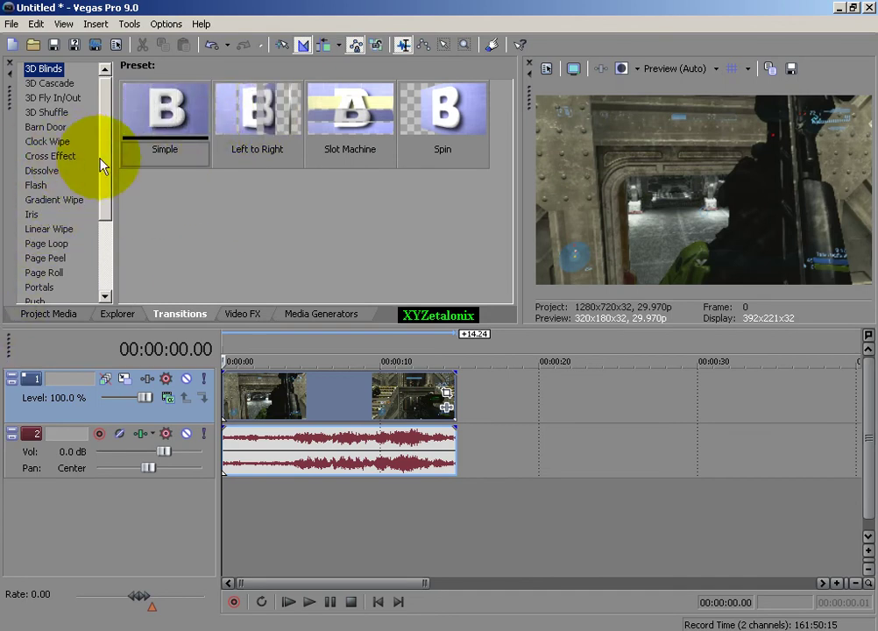
pyautogui.moveTo(109, 160); pyautogui.dragTo(107, 207)
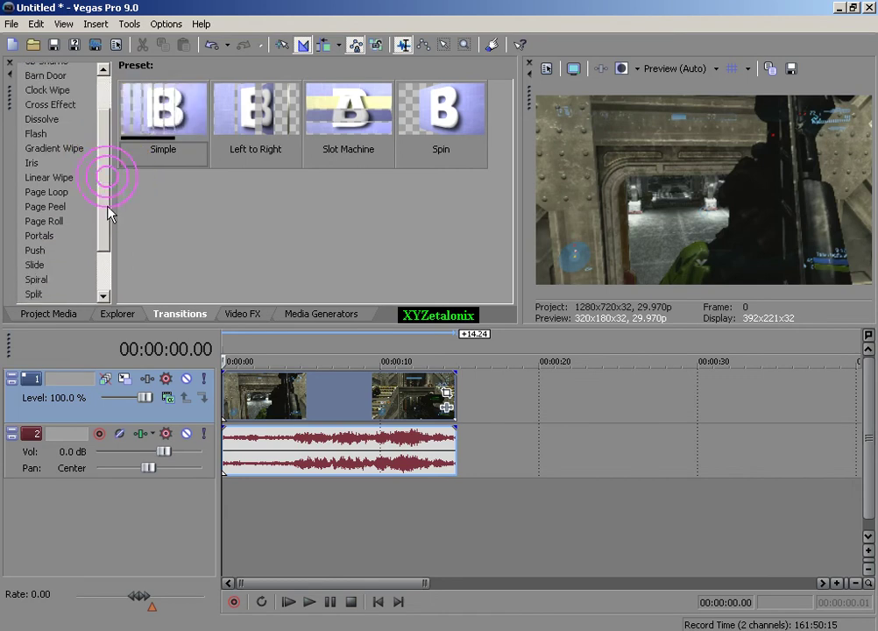
pyautogui.click(50, 149)
pyautogui.click(44, 134)
pyautogui.click(41, 119)
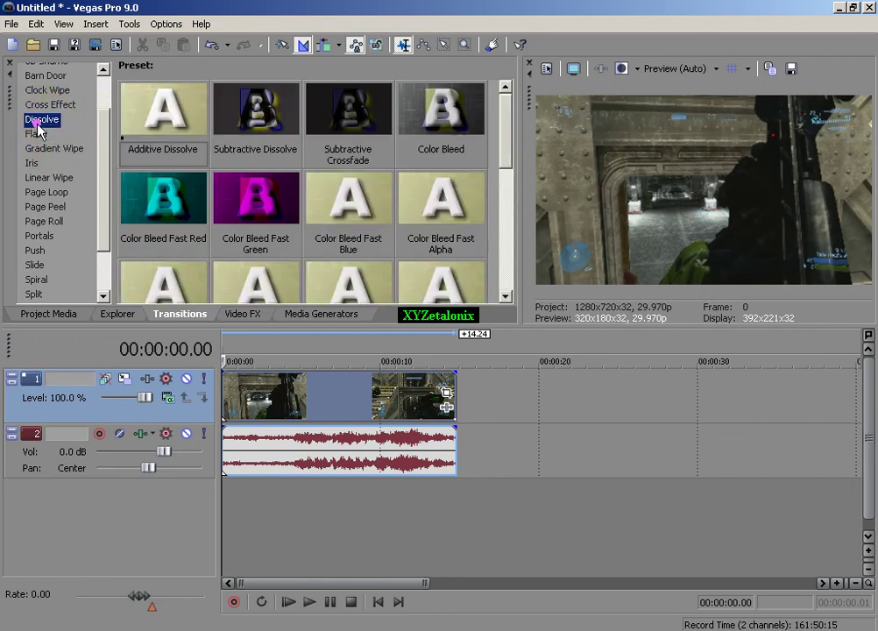
pyautogui.click(50, 104)
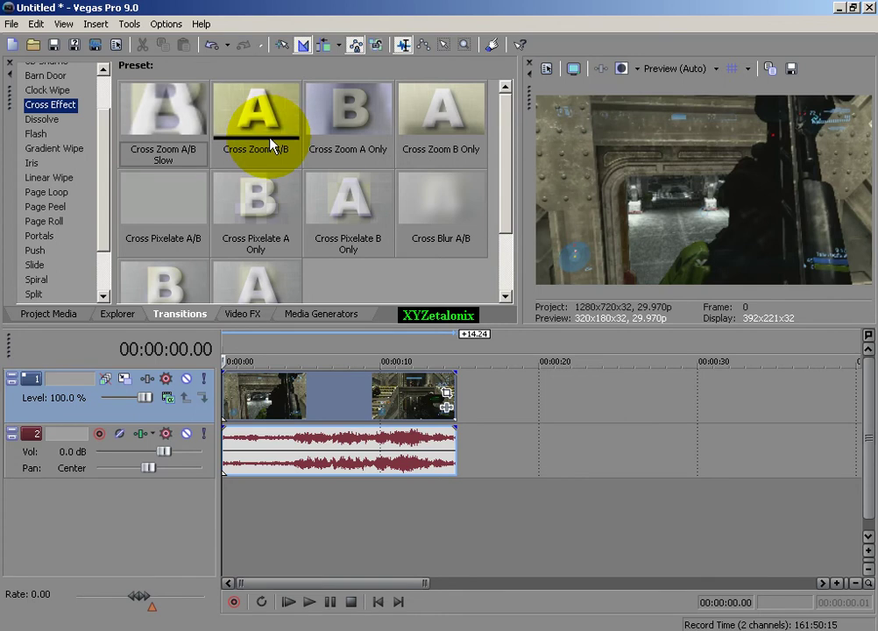
pyautogui.click(51, 120)
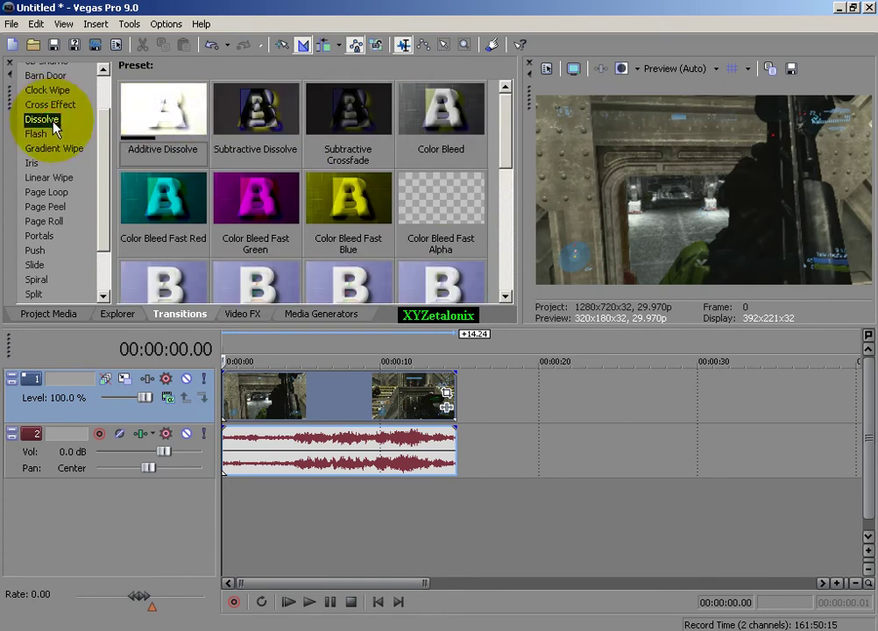
pyautogui.scroll(-2, 467, 225)
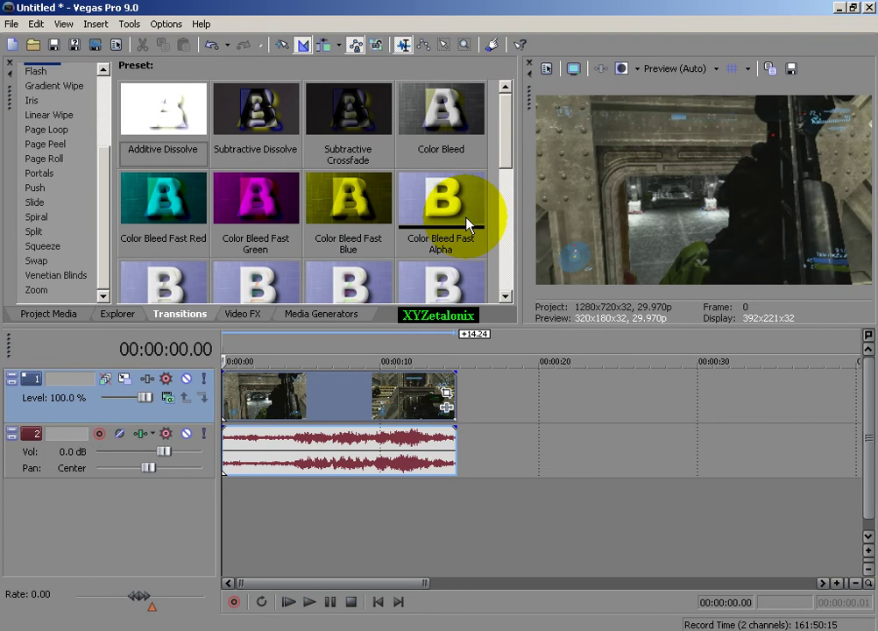
pyautogui.scroll(2, 491, 184)
pyautogui.scroll(-5, 505, 158)
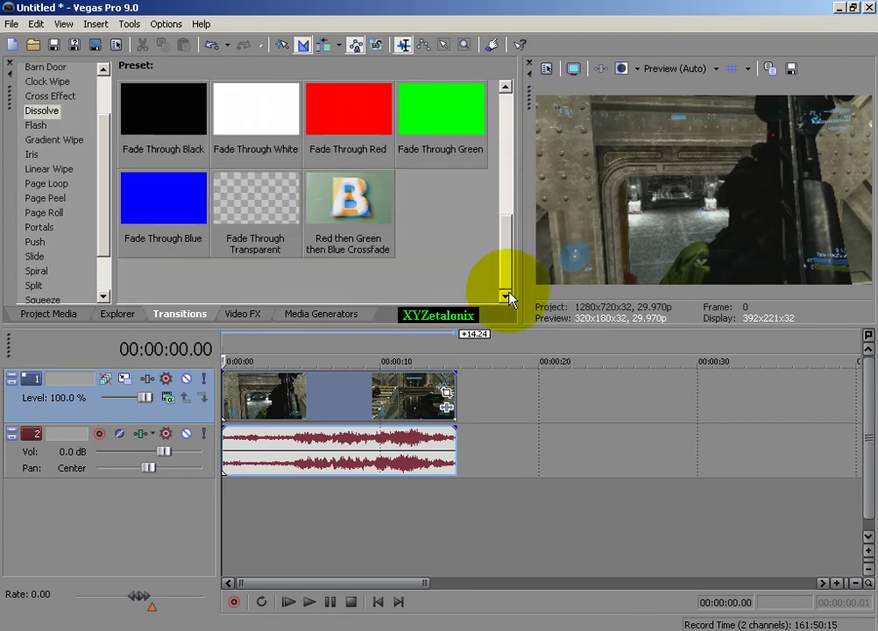
pyautogui.moveTo(506, 289); pyautogui.dragTo(500, 137)
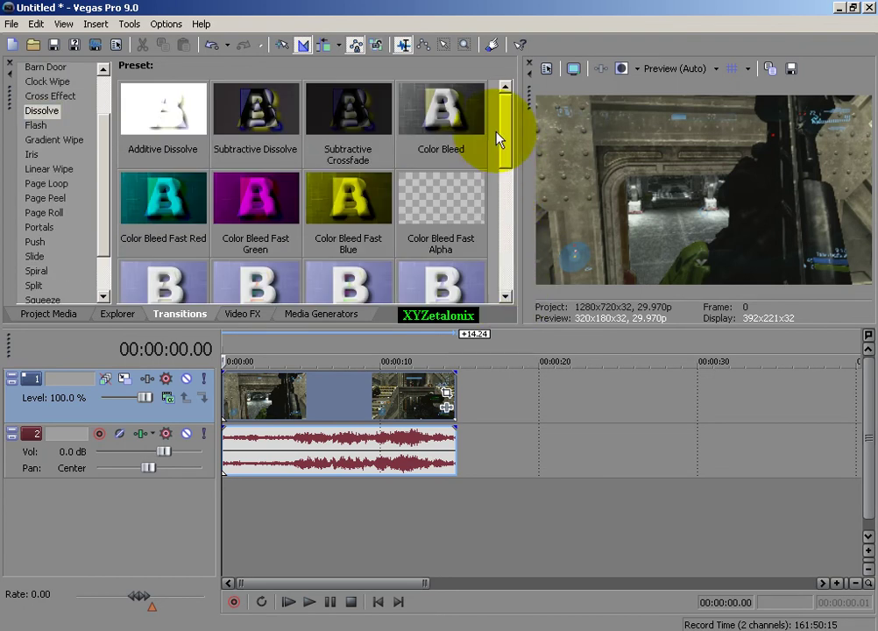
# Examine the presets of the Gradient Wipe, Linear Wipe, Page Roll, Portals and 3D Blinds transitions.
pyautogui.click(54, 139)
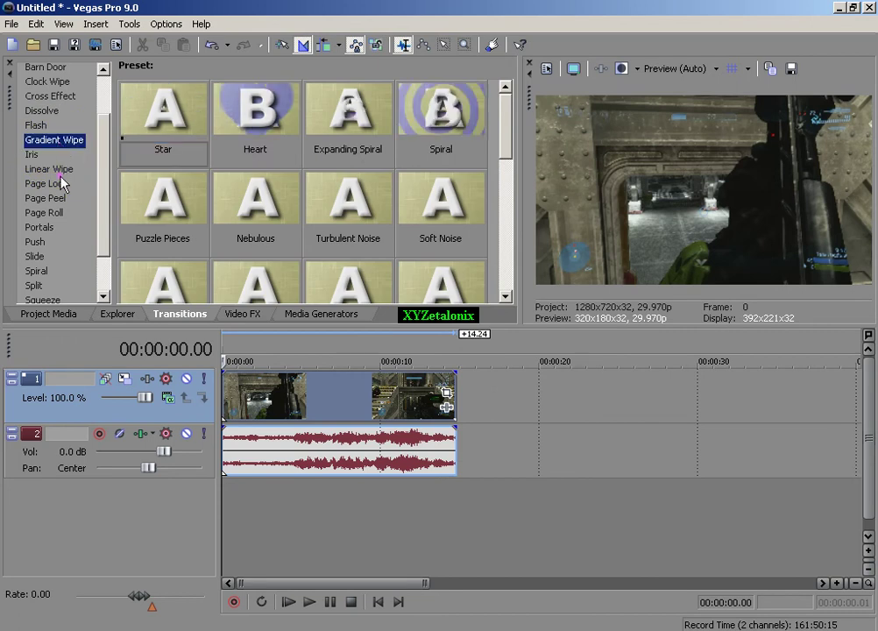
pyautogui.click(63, 169)
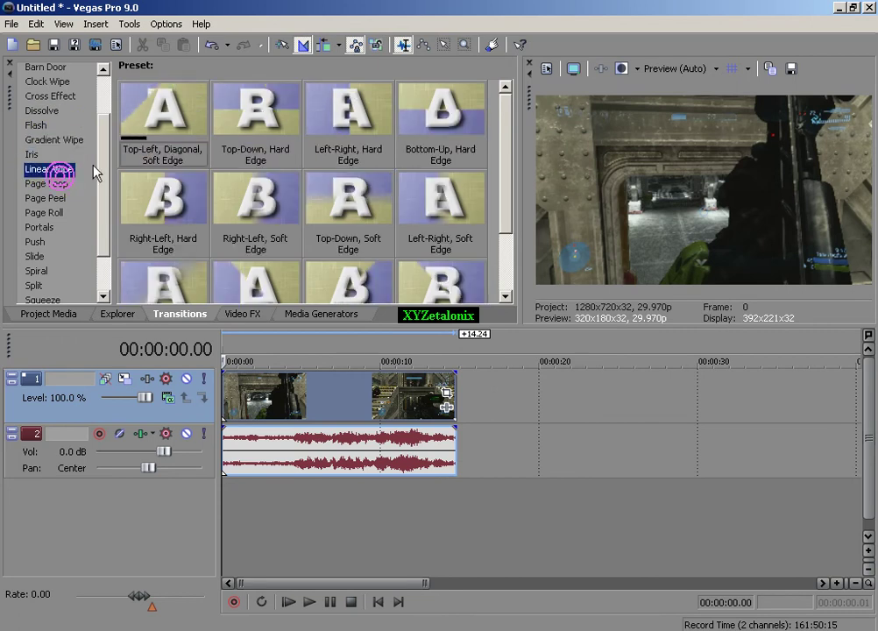
pyautogui.click(127, 178)
pyautogui.click(55, 213)
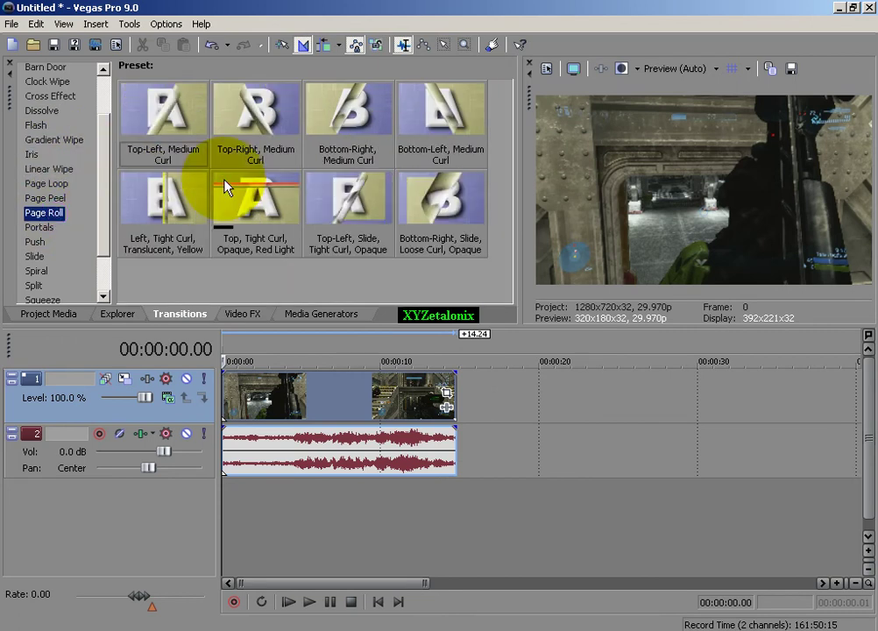
pyautogui.click(39, 227)
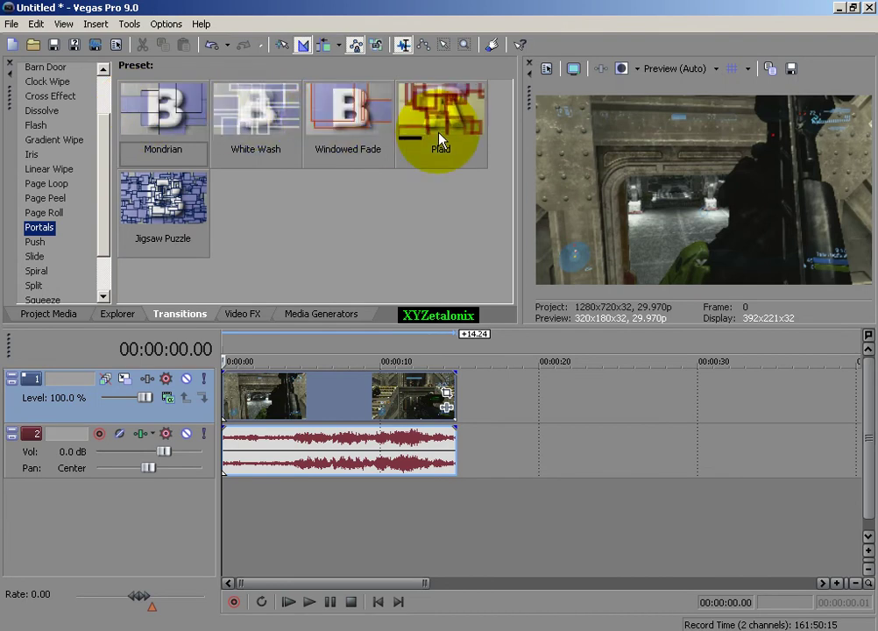
pyautogui.scroll(2, 83, 213)
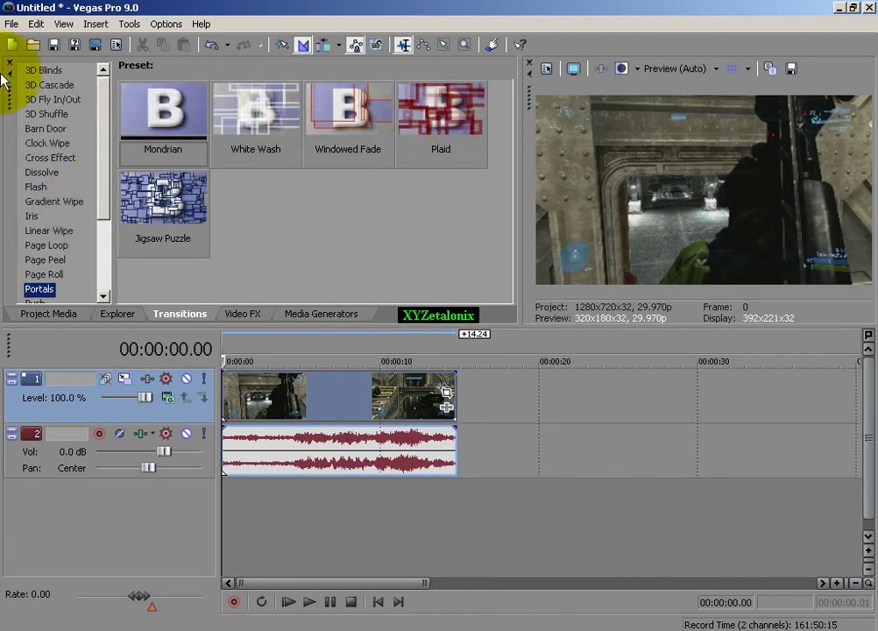
pyautogui.click(40, 71)
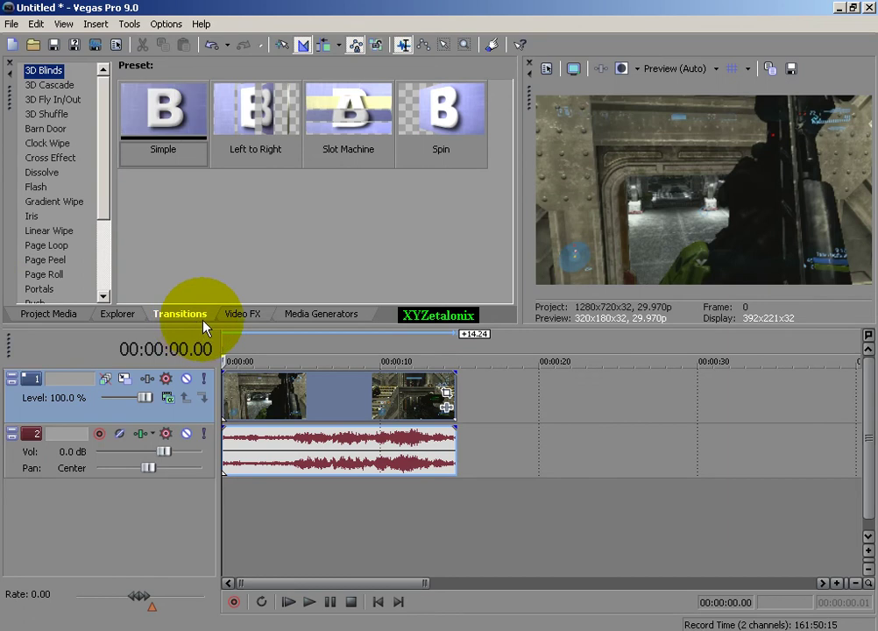
# Add a Default Text generator event on a new track above the clip and place the playhead at 00:00:07.02.
pyautogui.click(291, 315)
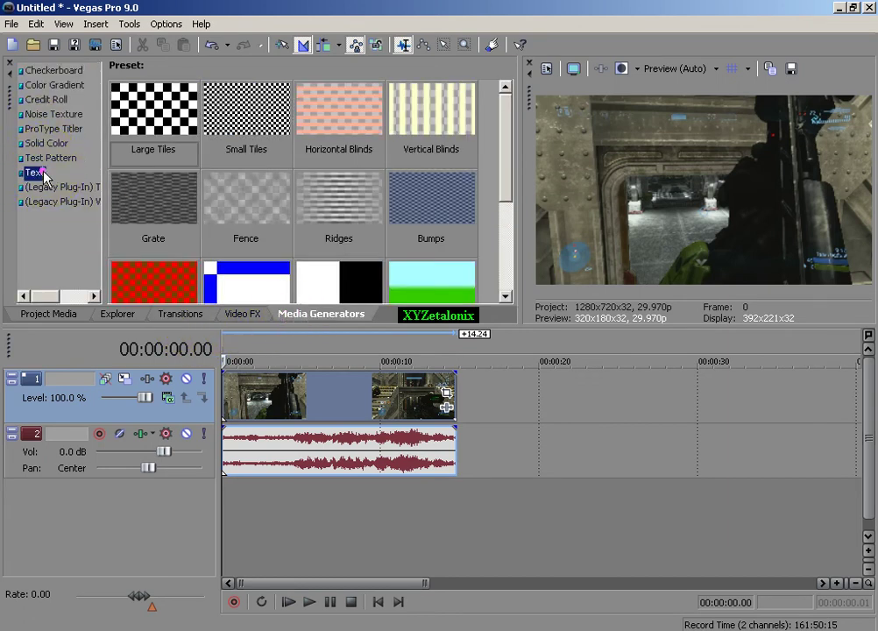
pyautogui.click(35, 173)
pyautogui.moveTo(230, 105); pyautogui.dragTo(251, 362)
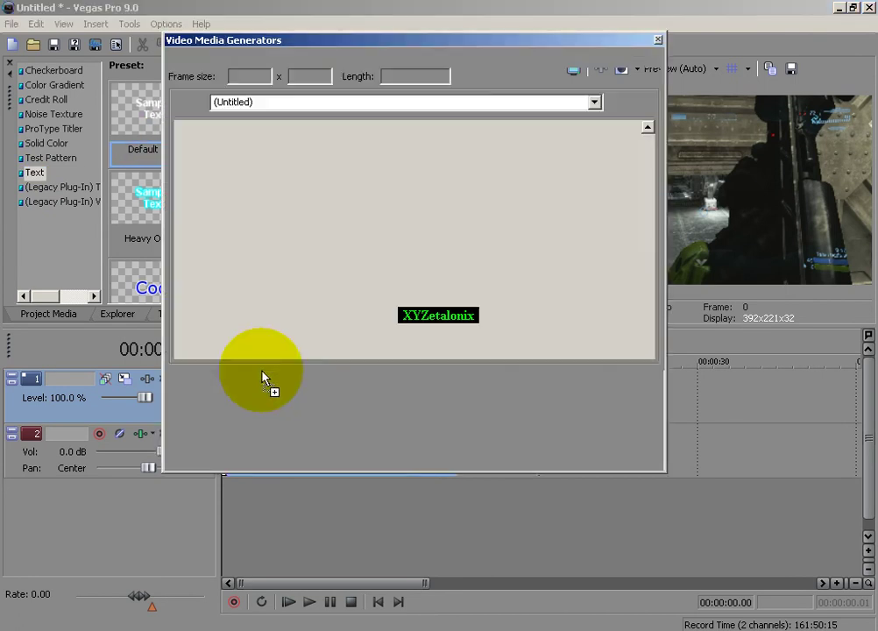
pyautogui.click(333, 560)
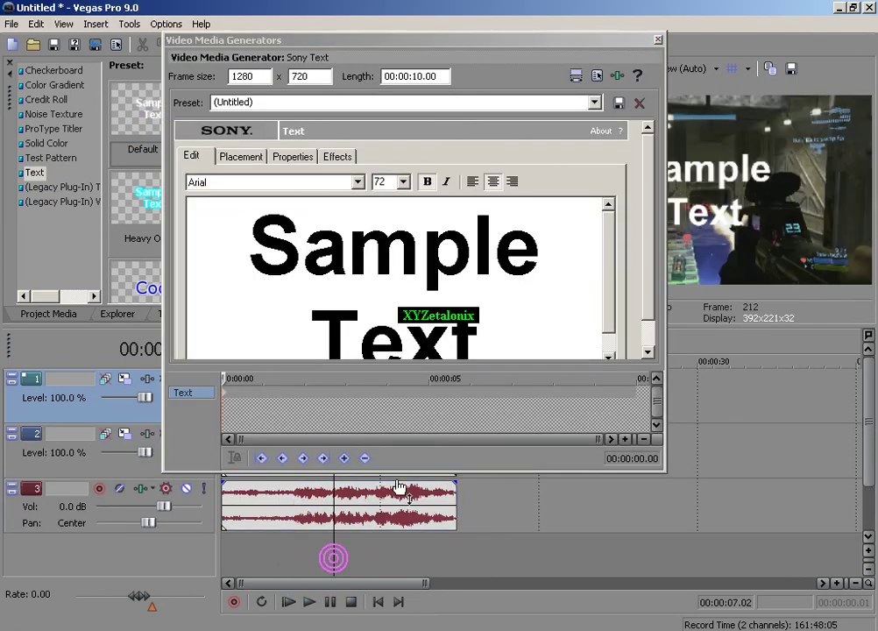
# Replace the sample text of the text event with "XYZetalonix" and close the generator settings.
pyautogui.click(475, 40)
pyautogui.moveTo(474, 40); pyautogui.dragTo(295, 14)
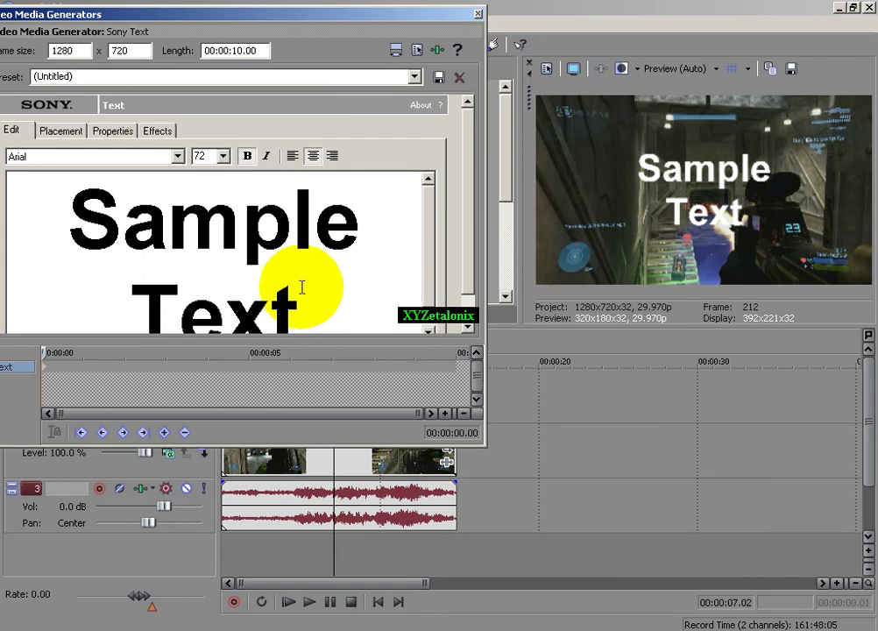
pyautogui.moveTo(264, 273); pyautogui.dragTo(28, 88)
pyautogui.write('XYZetaloniz')
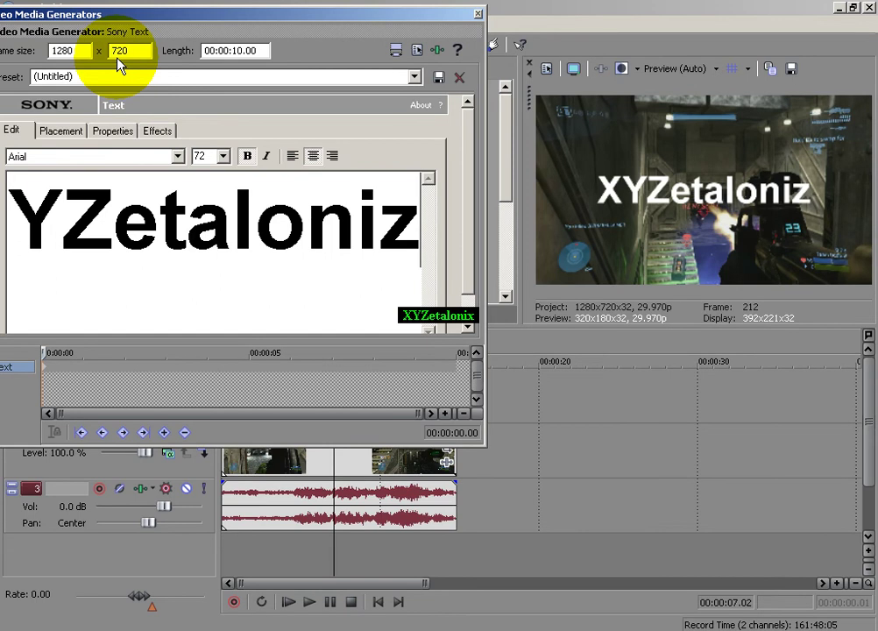
pyautogui.press('BackSpace')
pyautogui.write('x')
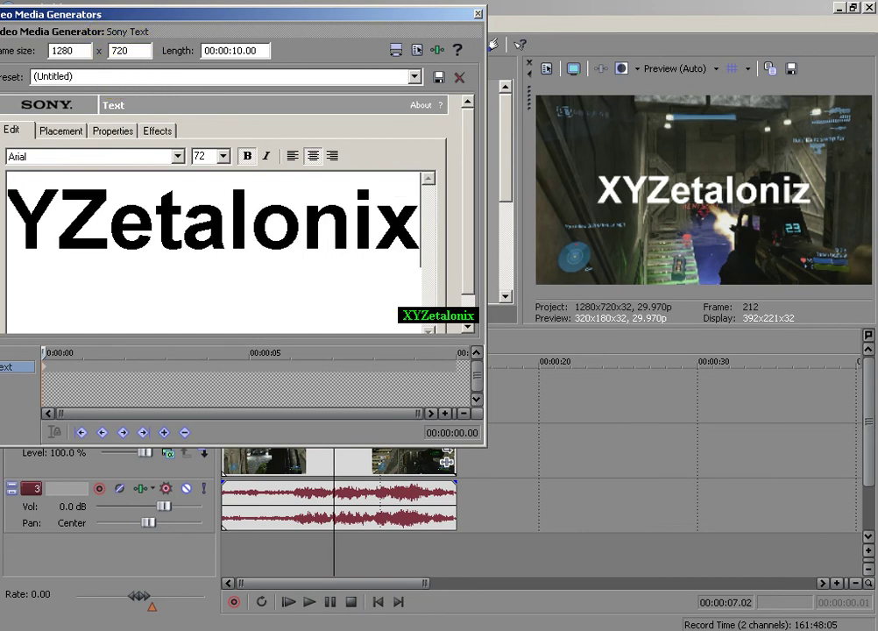
pyautogui.click(478, 19)
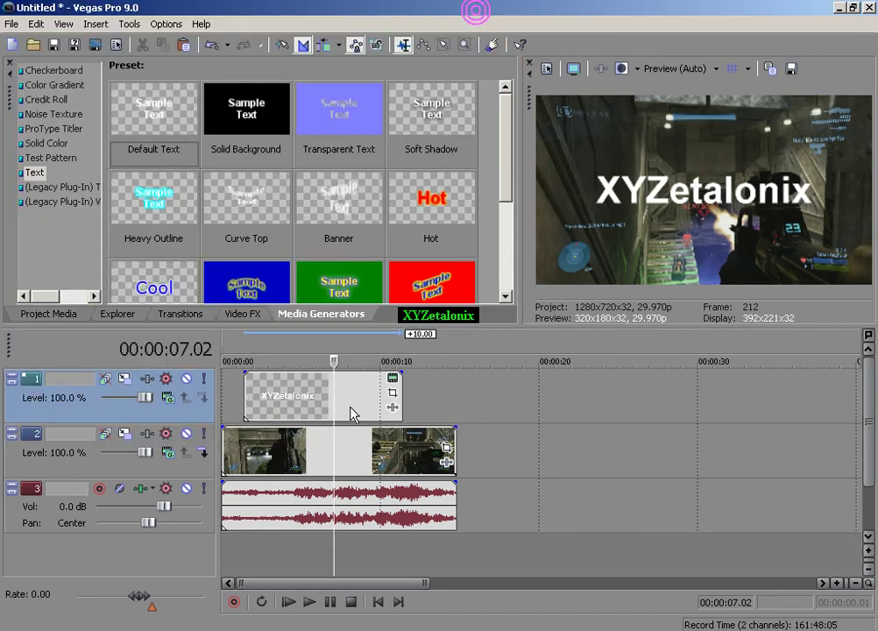
# Lower the text event's opacity to a faint watermark and shift it toward the frame's lower left with pan/crop.
pyautogui.moveTo(355, 379)
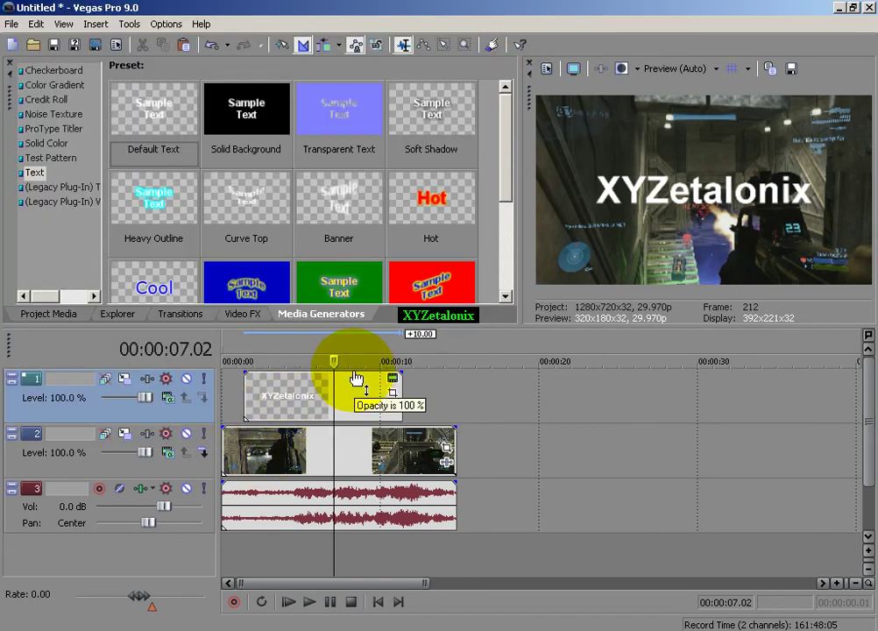
pyautogui.moveTo(356, 378); pyautogui.dragTo(388, 417)
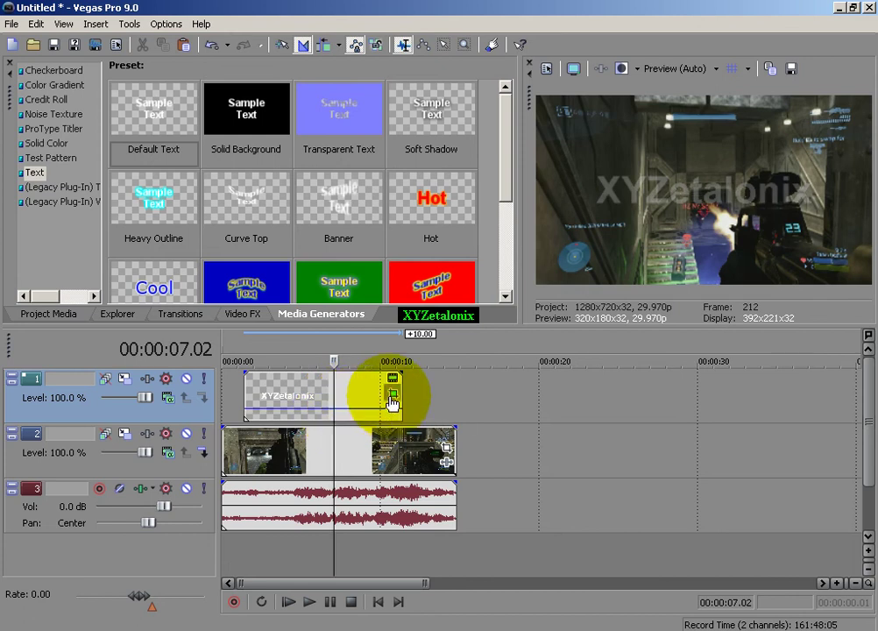
pyautogui.click(393, 393)
pyautogui.moveTo(585, 268); pyautogui.dragTo(563, 253)
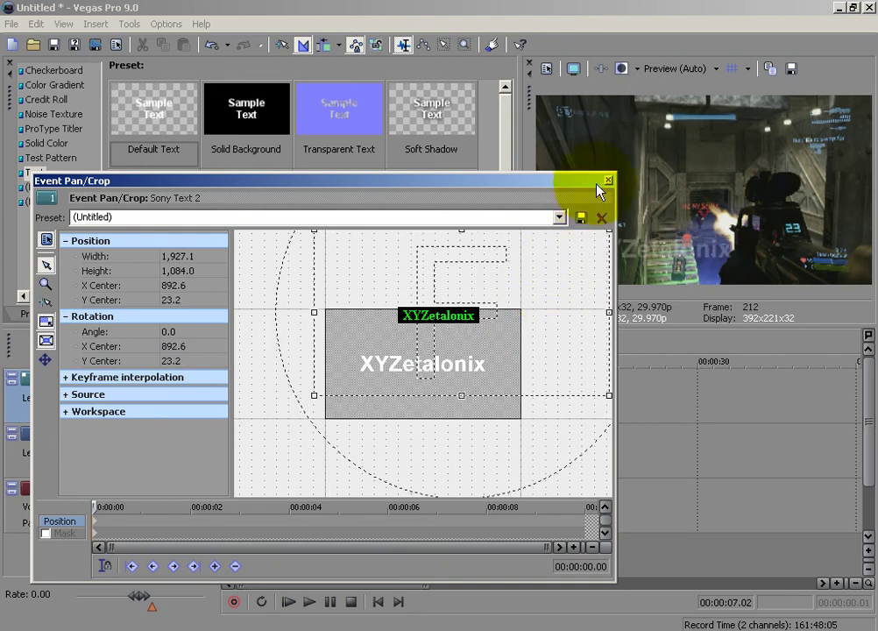
pyautogui.click(608, 180)
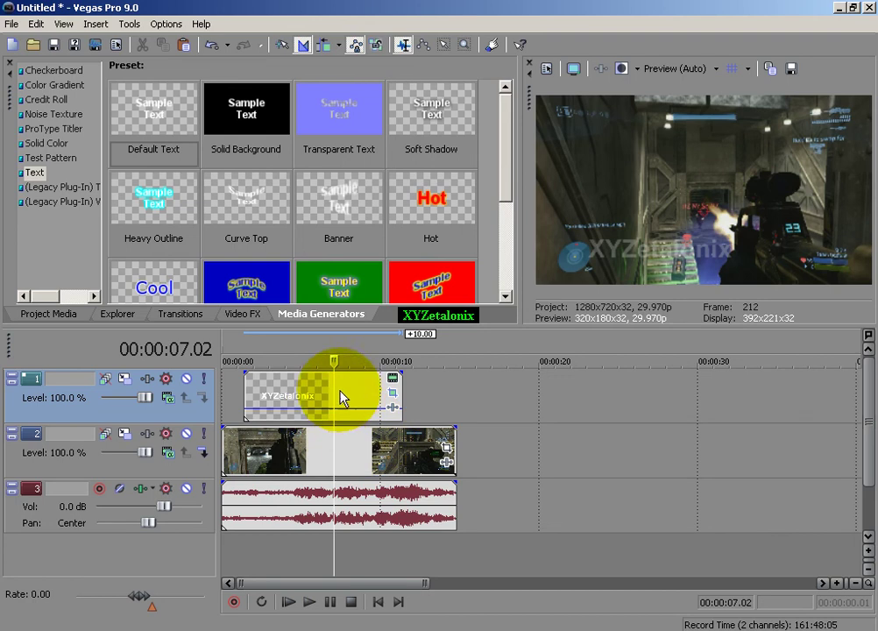
# Delete the video track that holds the text event.
pyautogui.rightClick(91, 415)
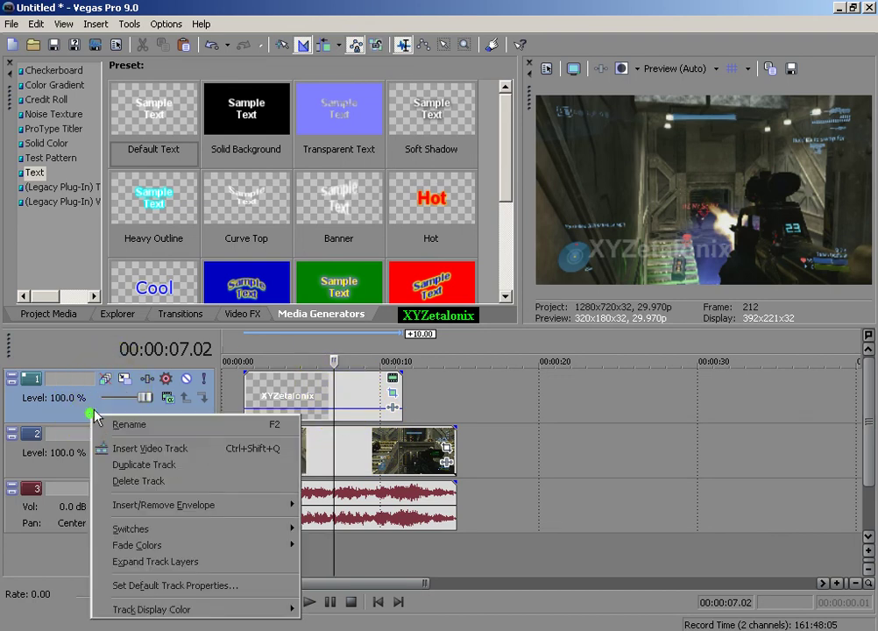
pyautogui.click(145, 482)
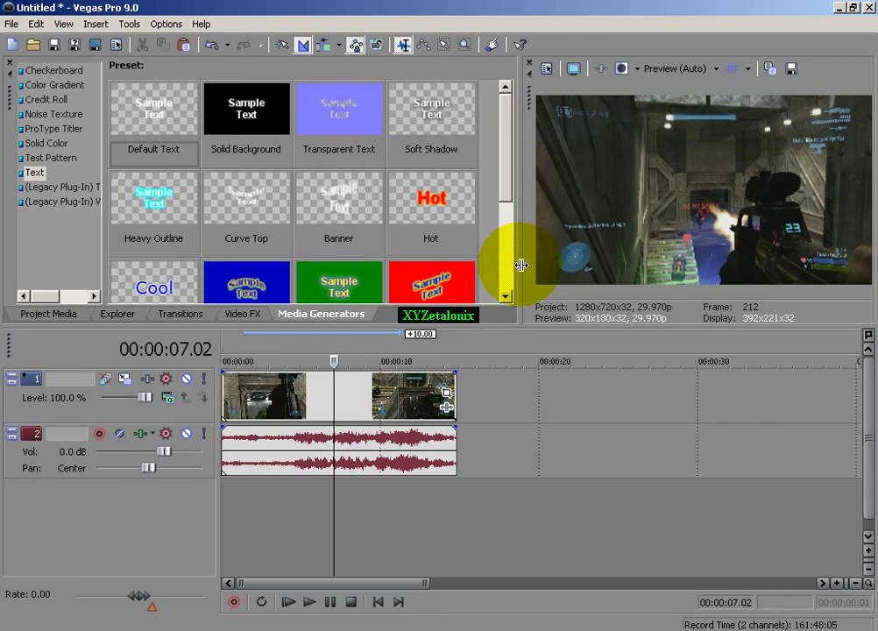
pyautogui.click(195, 317)
pyautogui.click(233, 315)
pyautogui.click(192, 315)
pyautogui.click(118, 316)
pyautogui.click(175, 315)
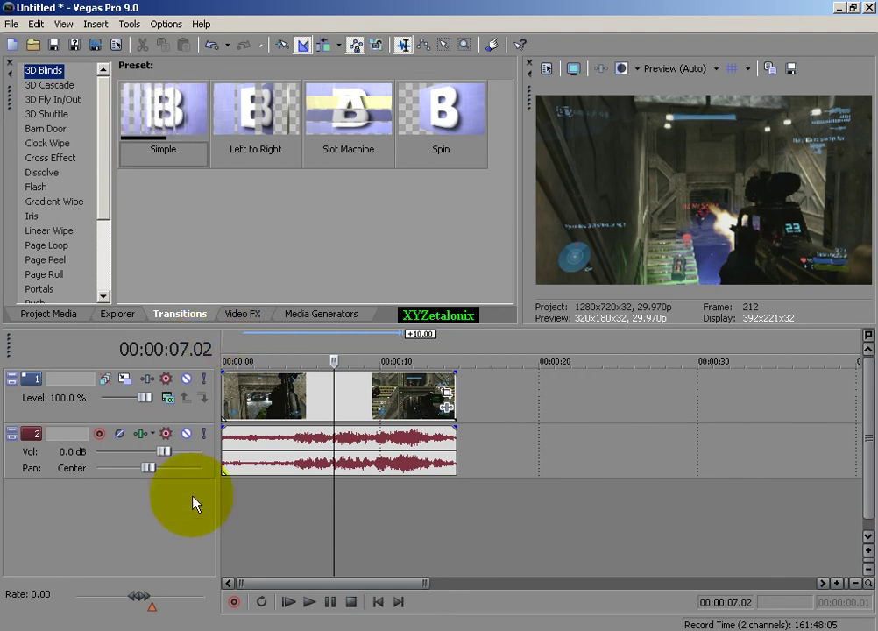
# Mute the audio track and select the time range from 00:00:02.16 to 00:00:06.00.
pyautogui.click(185, 432)
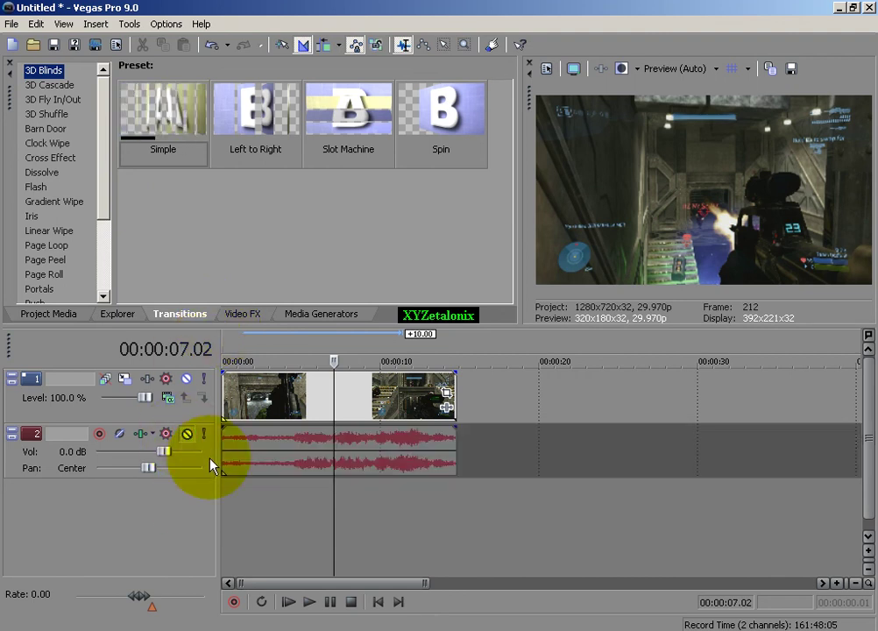
pyautogui.moveTo(242, 500); pyautogui.dragTo(314, 509)
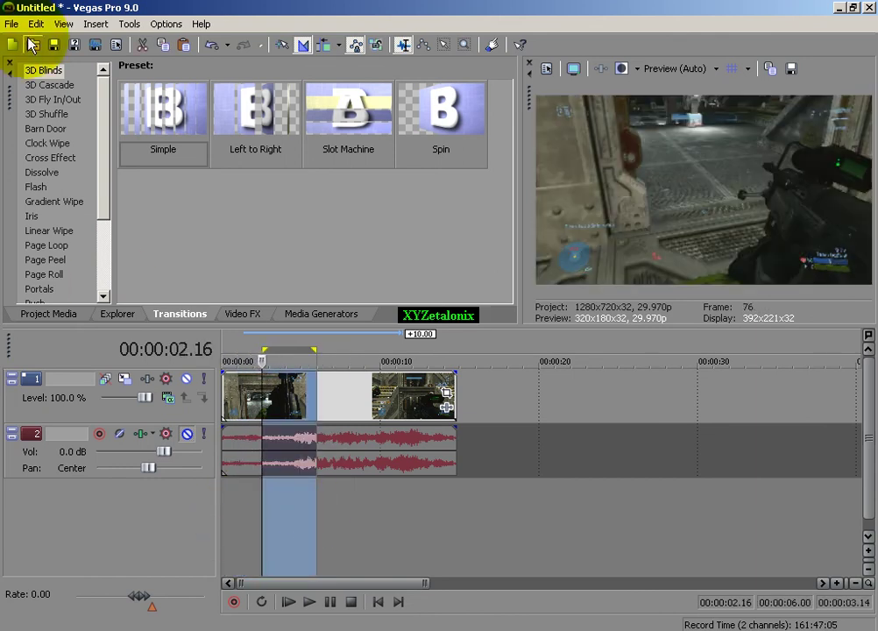
# Try the MainConcept AVC/AAC (*.mp4) format in Render As, cancel rendering and move the playhead to 00:00:09.02, clearing the time selection.
pyautogui.click(10, 23)
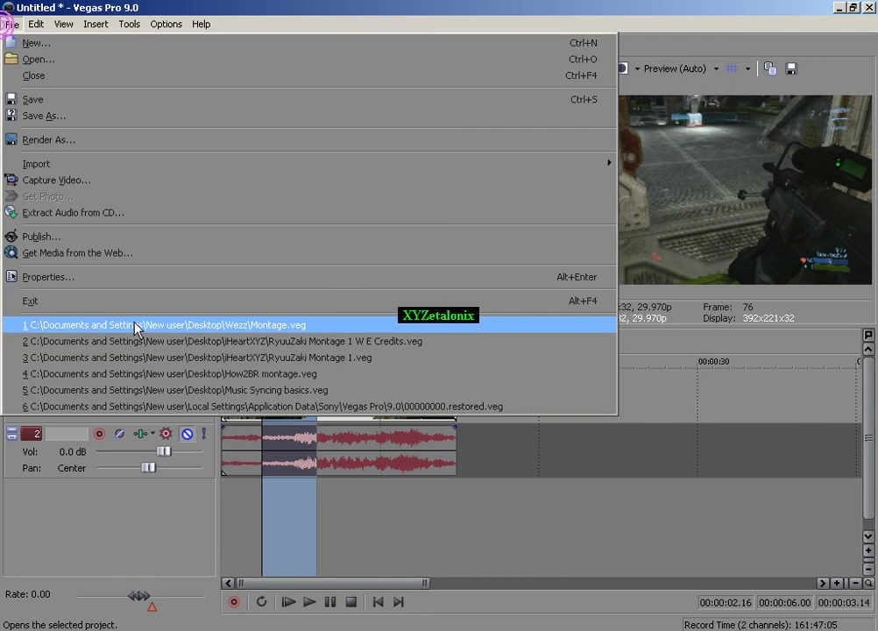
pyautogui.click(53, 141)
pyautogui.click(456, 381)
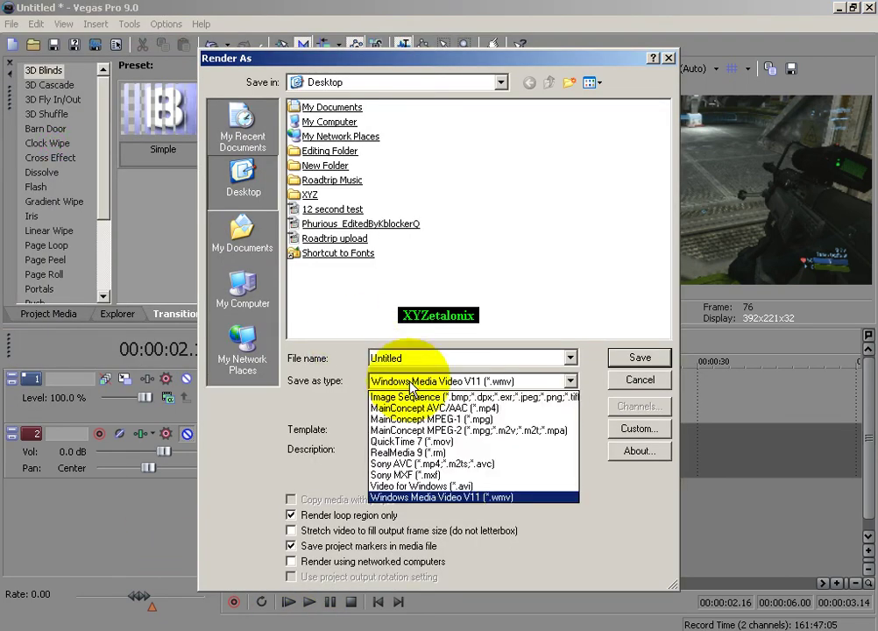
pyautogui.click(474, 409)
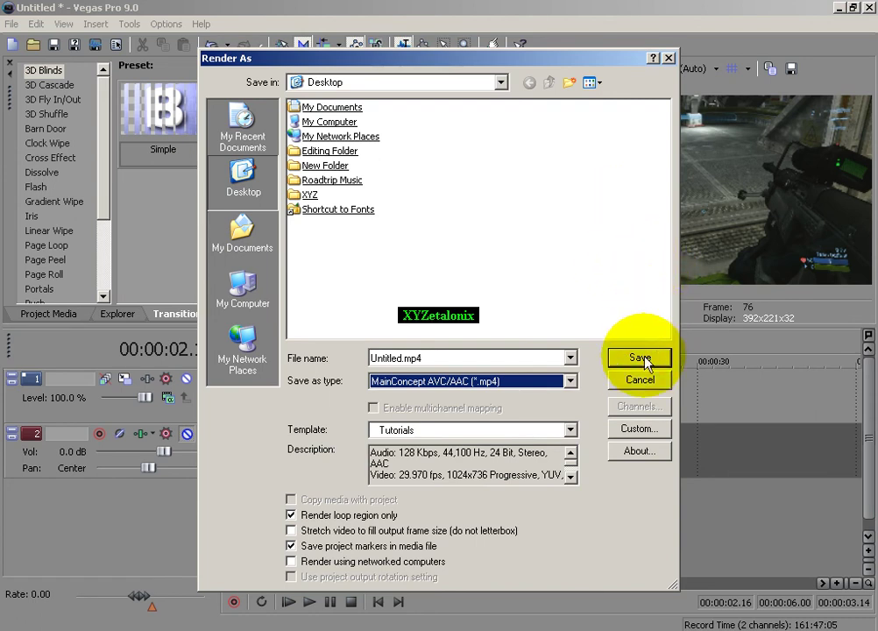
pyautogui.click(640, 379)
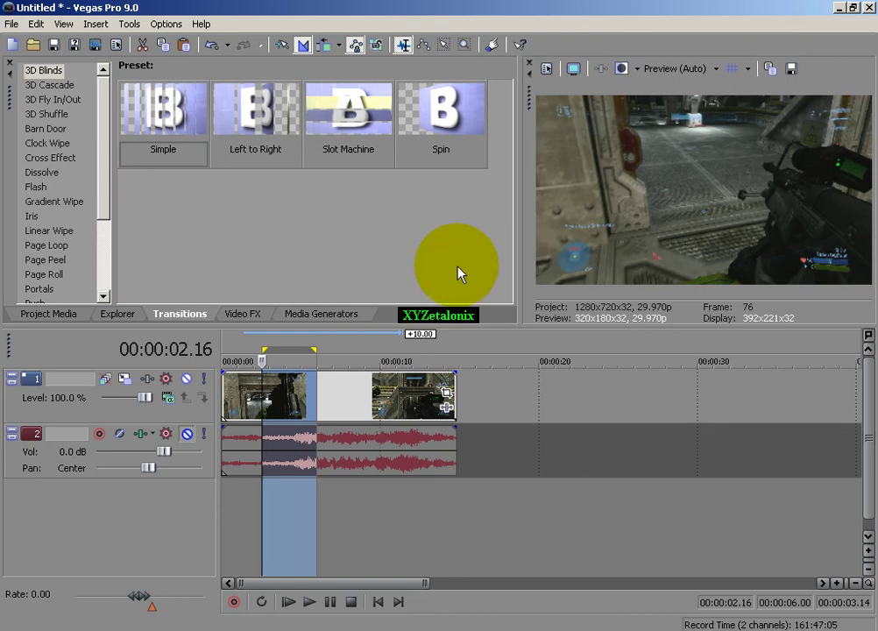
pyautogui.click(365, 514)
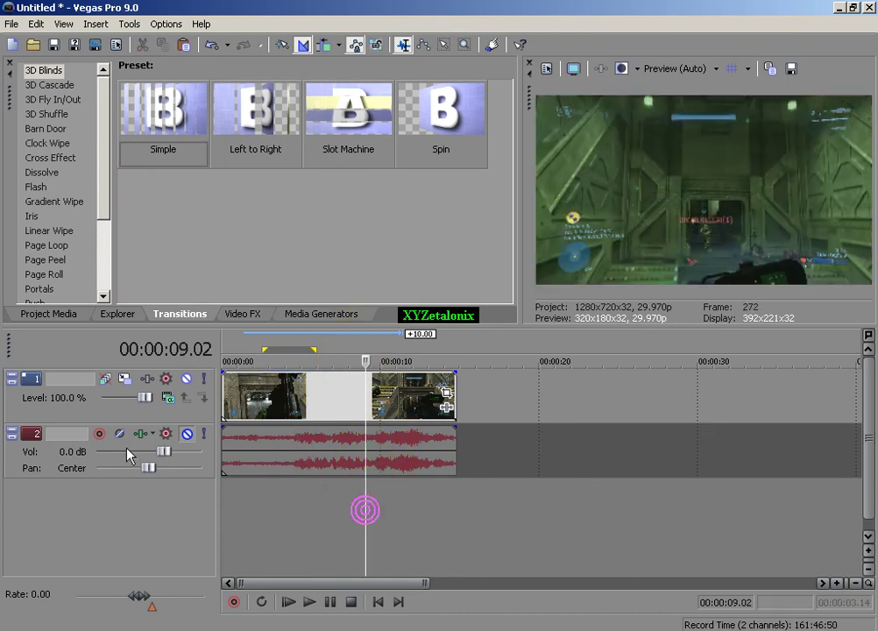
# Unmute the audio track, then mute the video track and briefly play the timeline.
pyautogui.click(188, 436)
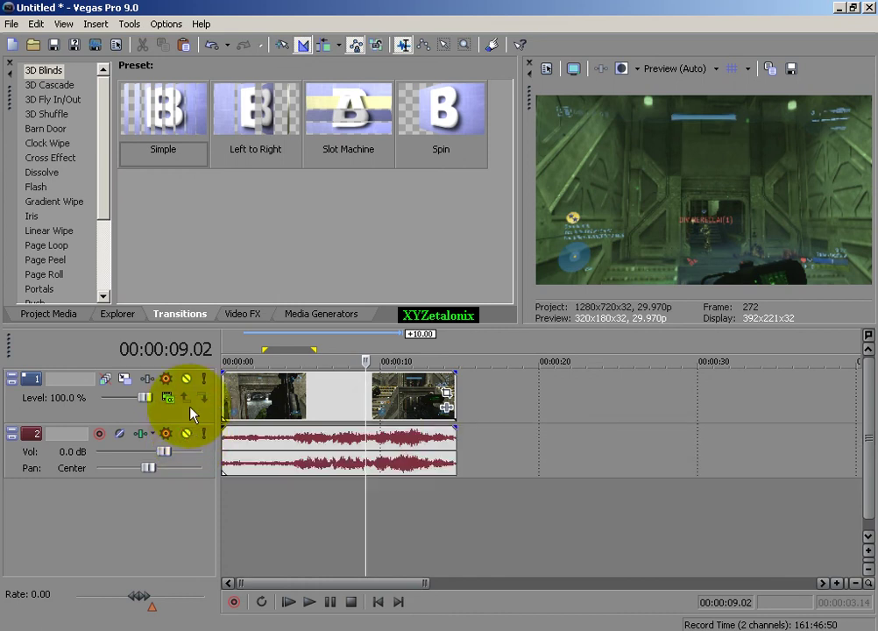
pyautogui.click(187, 380)
pyautogui.press('space')
pyautogui.press('space')
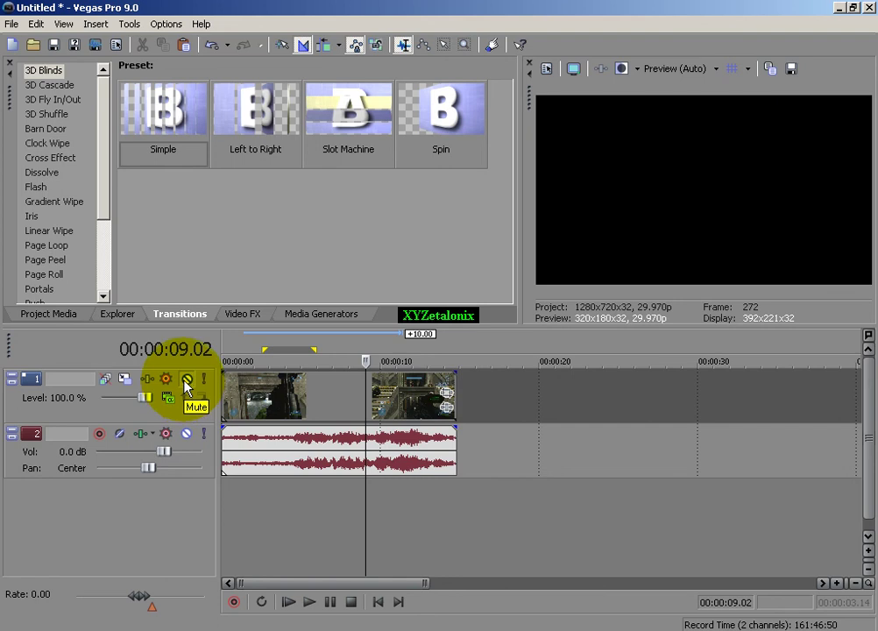
# Lower the clip's audio track volume to -2.6 dB.
pyautogui.moveTo(163, 452); pyautogui.dragTo(147, 452)
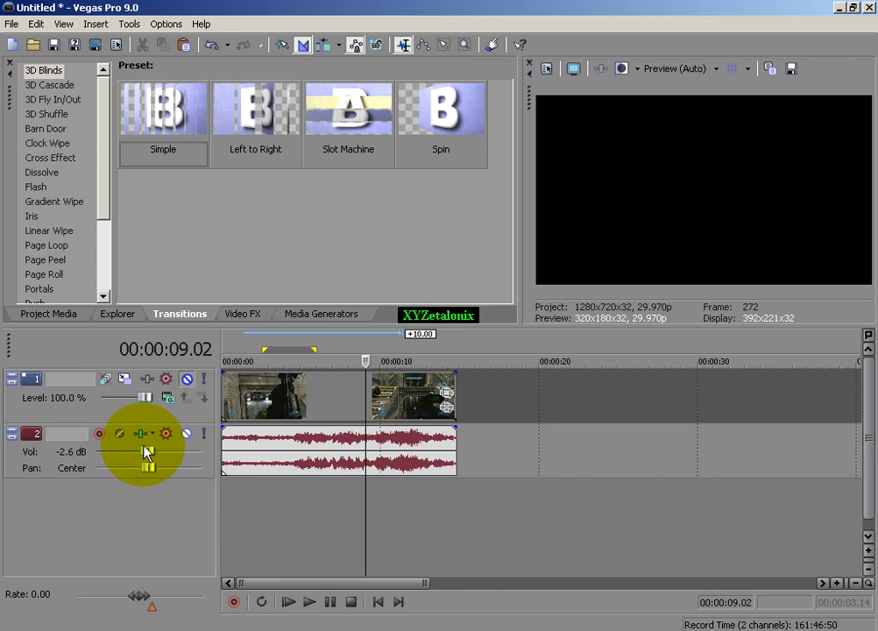
pyautogui.click(131, 497)
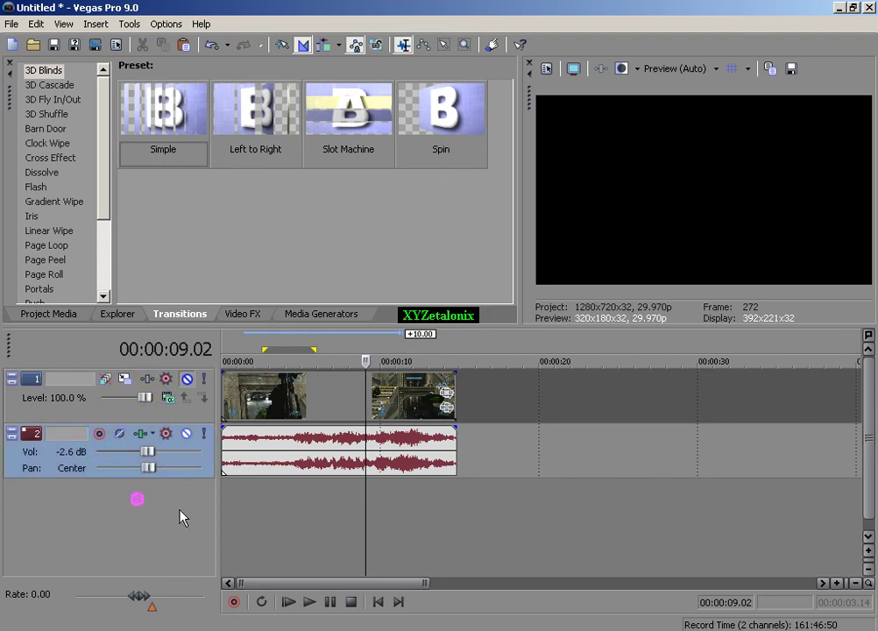
# Insert an empty audio track below the clip's audio track and set its volume to 0.7 dB.
pyautogui.rightClick(156, 514)
pyautogui.click(198, 534)
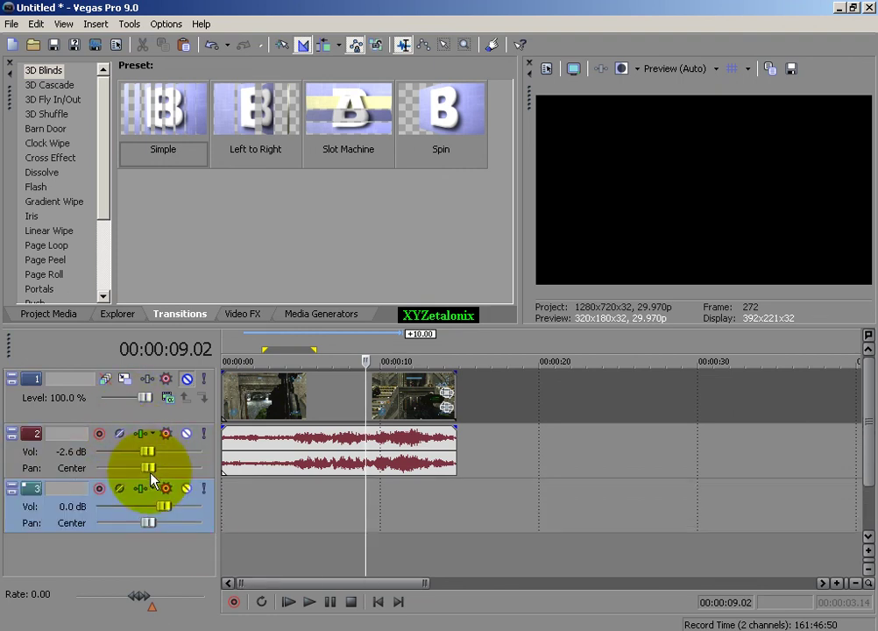
pyautogui.moveTo(169, 508)
pyautogui.mouseDown()
pyautogui.moveTo(178, 506)
pyautogui.moveTo(172, 509)
pyautogui.mouseUp()
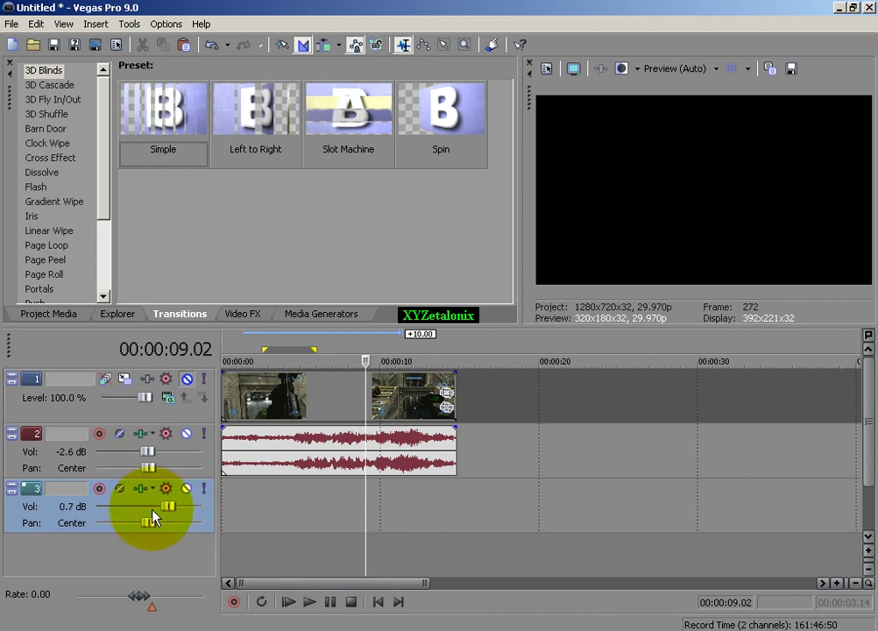
# Delete the empty audio track and unmute the video track.
pyautogui.rightClick(39, 508)
pyautogui.click(64, 365)
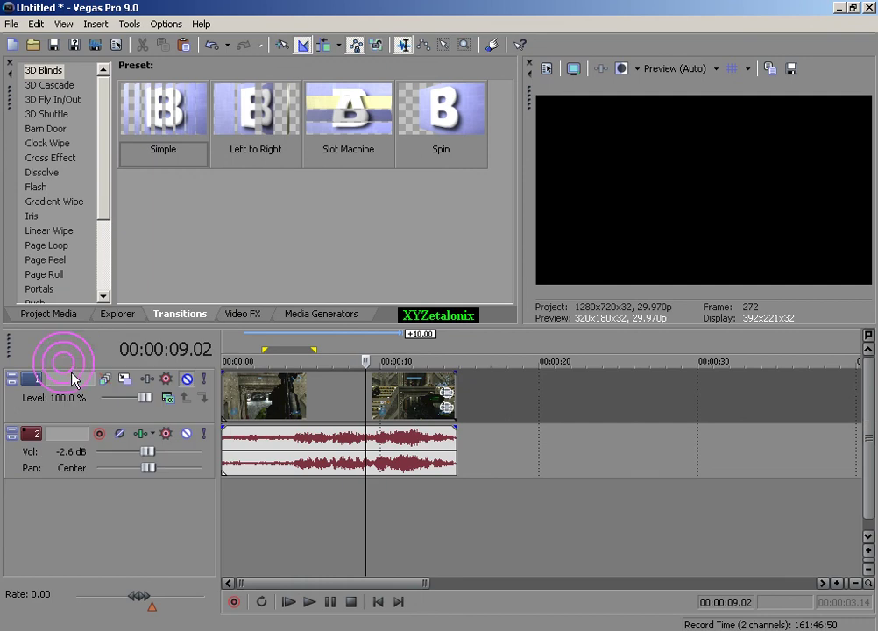
pyautogui.click(188, 380)
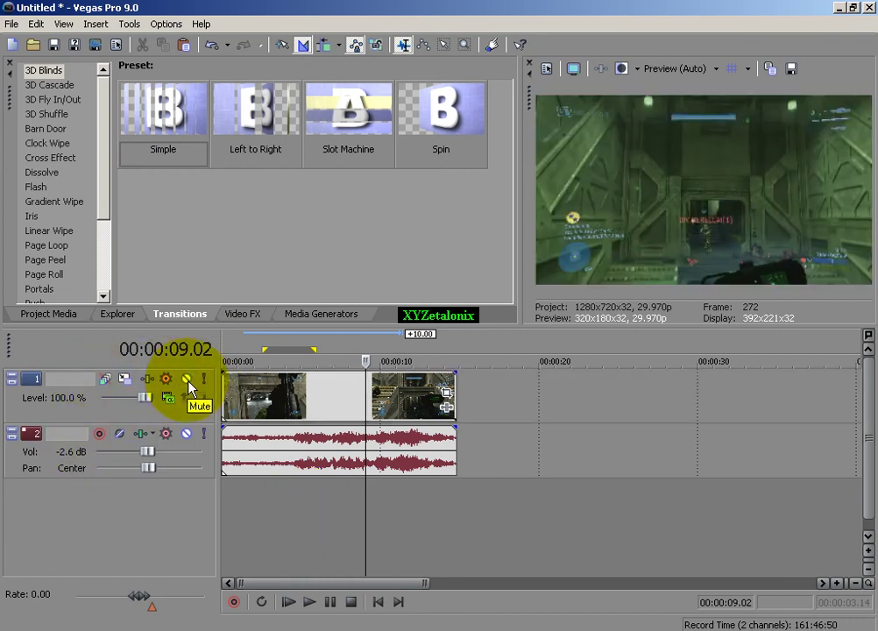